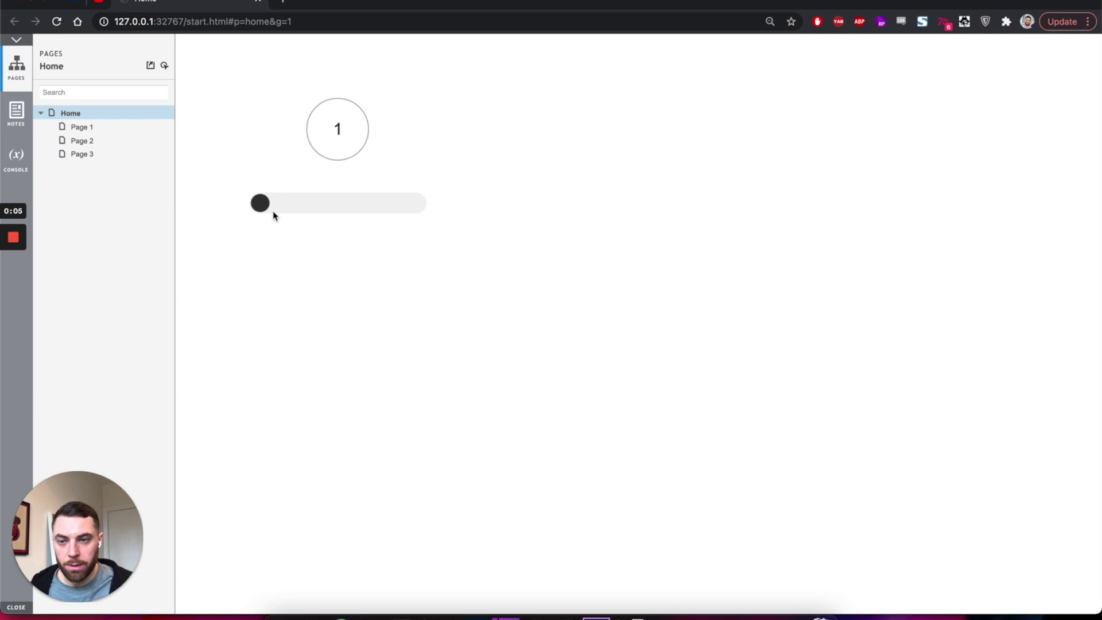
Add a grey rectangle to the Home page and flatten it into a thin bar
drag(260, 205, 236, 201)
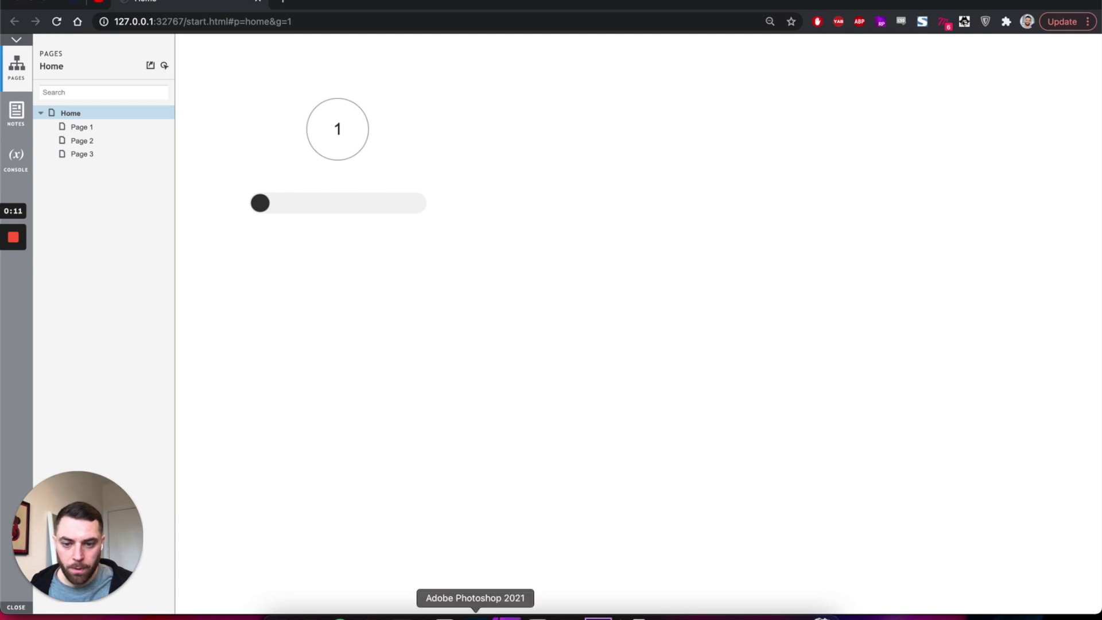
click(500, 612)
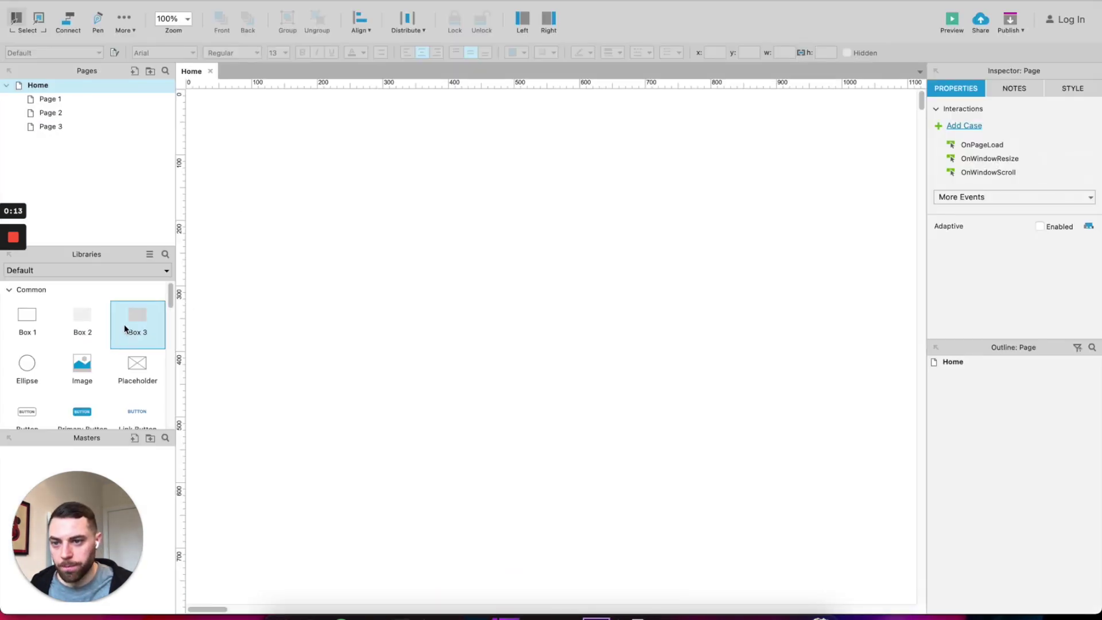
drag(140, 320, 235, 175)
drag(325, 278, 331, 246)
drag(317, 161, 307, 215)
drag(337, 304, 330, 219)
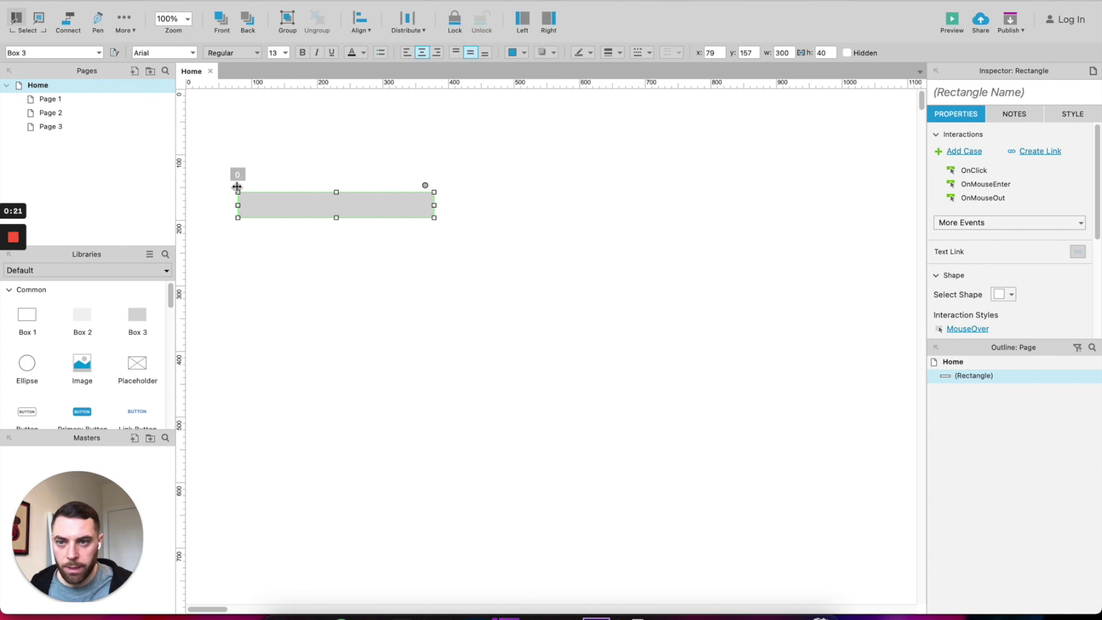
Round the bar into a pill 330 wide and set its X position to 100
drag(236, 180, 325, 176)
drag(434, 205, 455, 209)
click(370, 199)
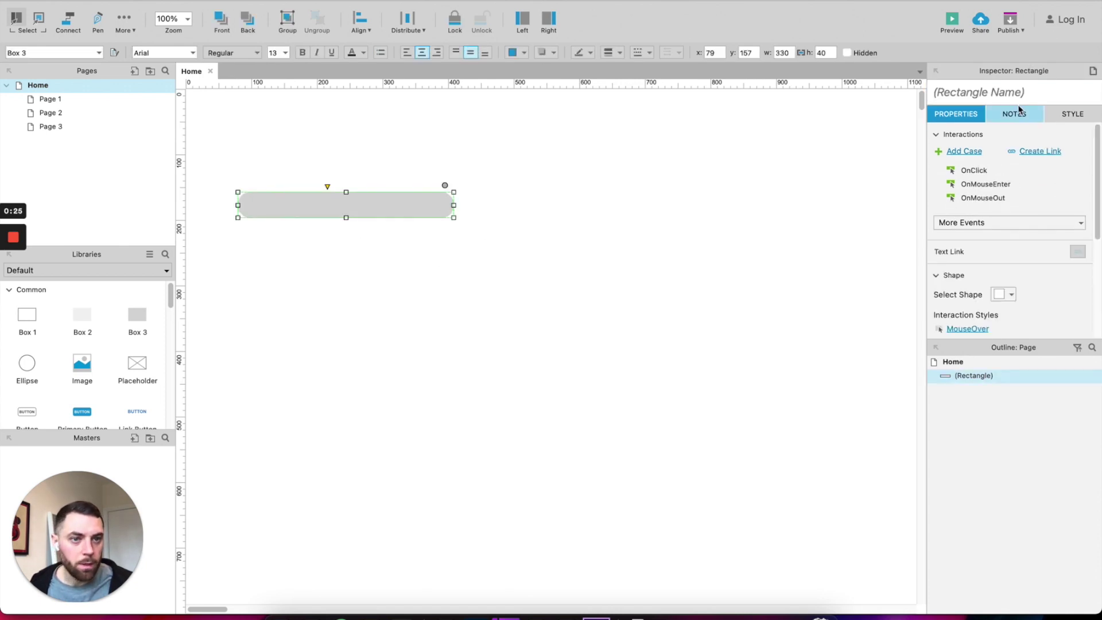
click(1071, 114)
double_click(946, 157)
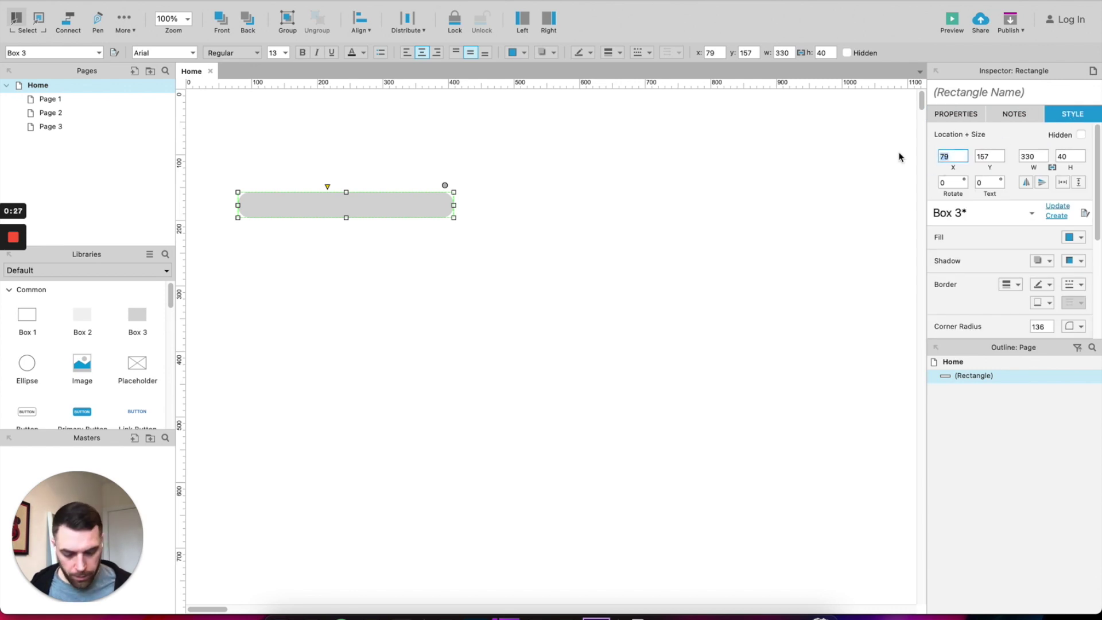
text(100)
key(Return)
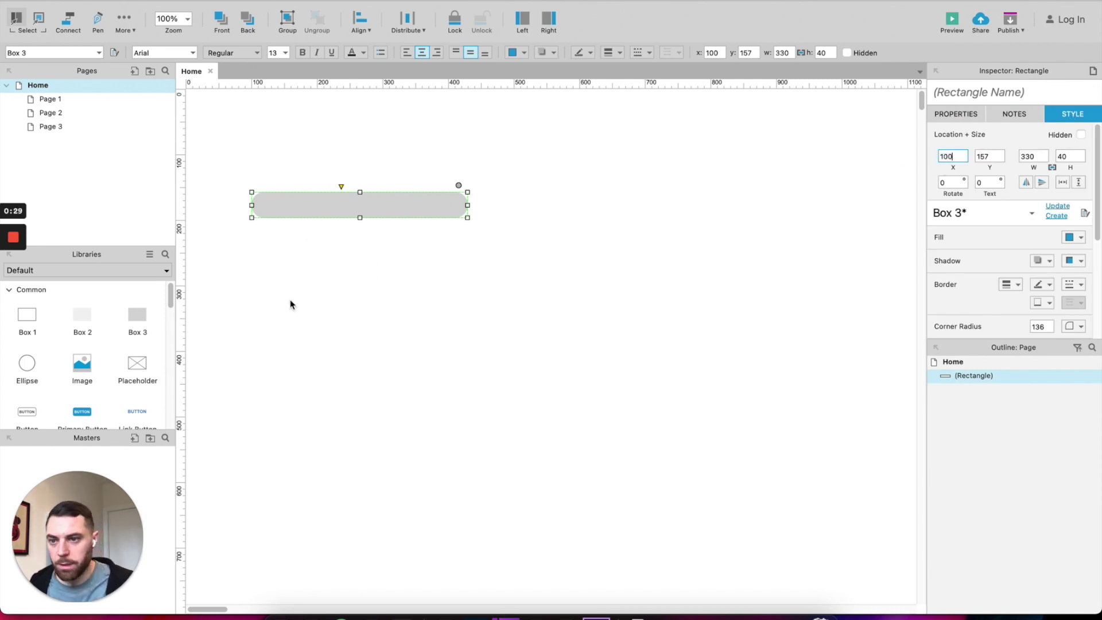
Add a 40×40 circle over the left end of the grey bar
click(290, 305)
drag(27, 364, 270, 201)
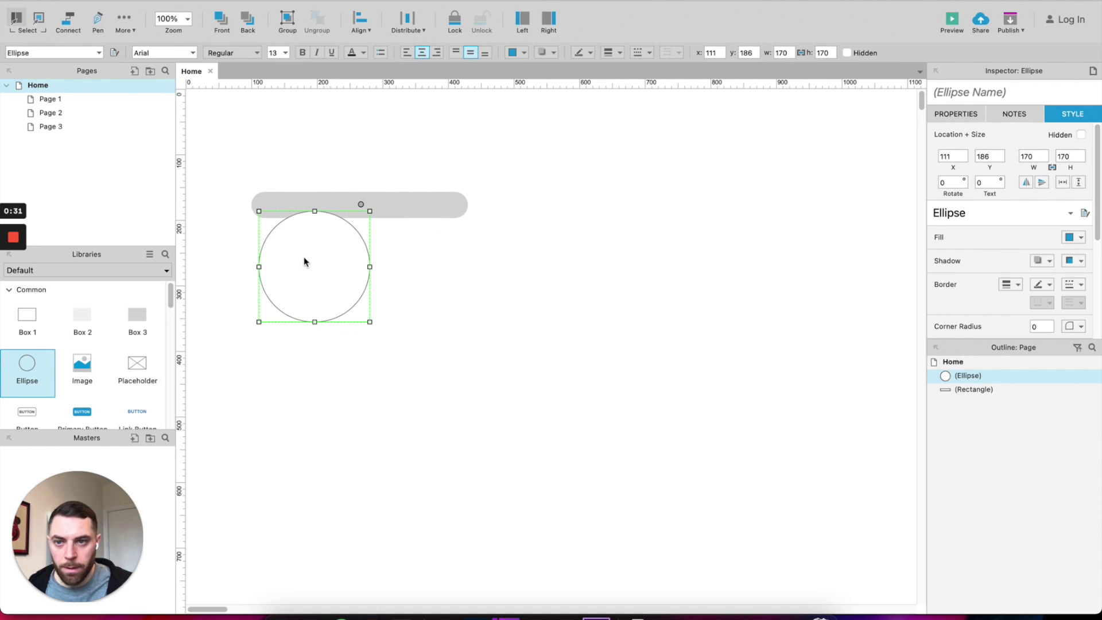
drag(303, 256, 299, 253)
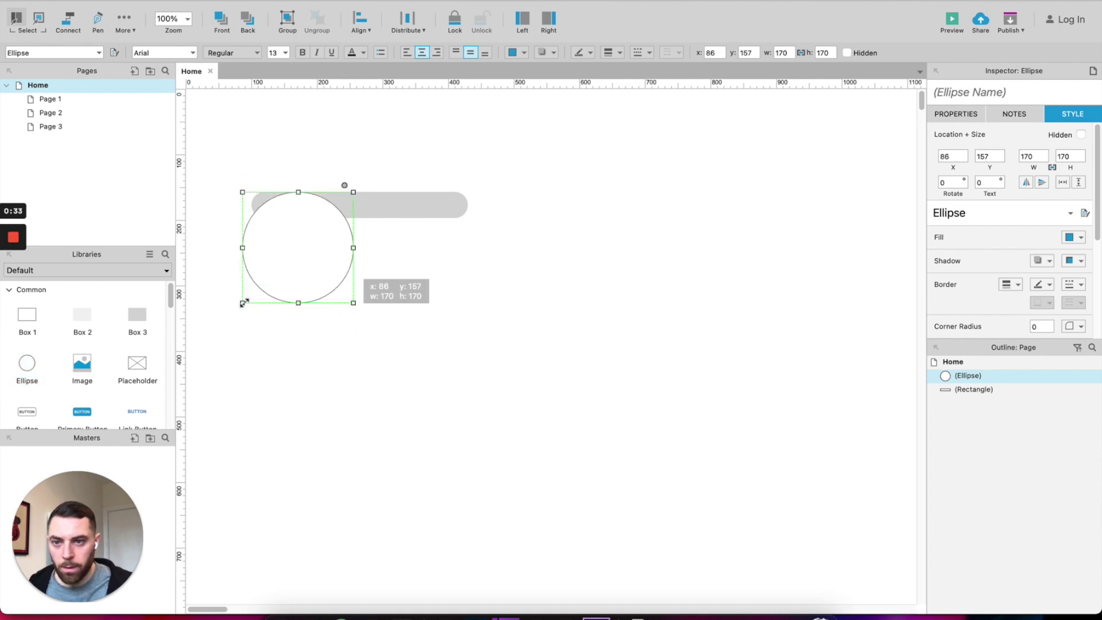
drag(243, 303, 267, 206)
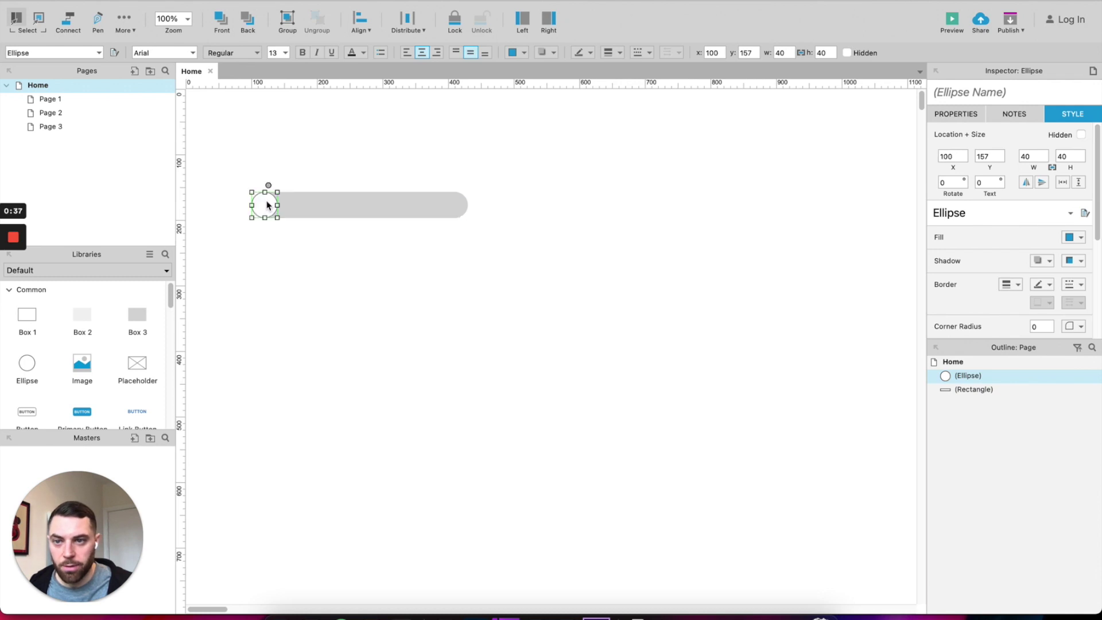
Fill the circle navy #003366, sample the grey bar for its border, and set border thickness
click(1082, 240)
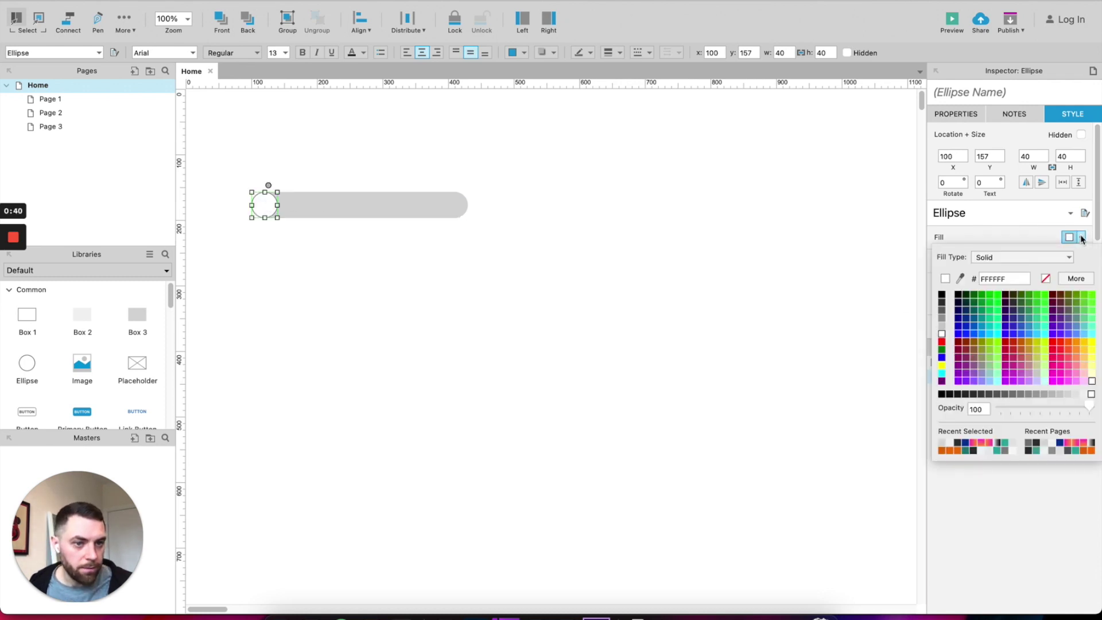
click(967, 312)
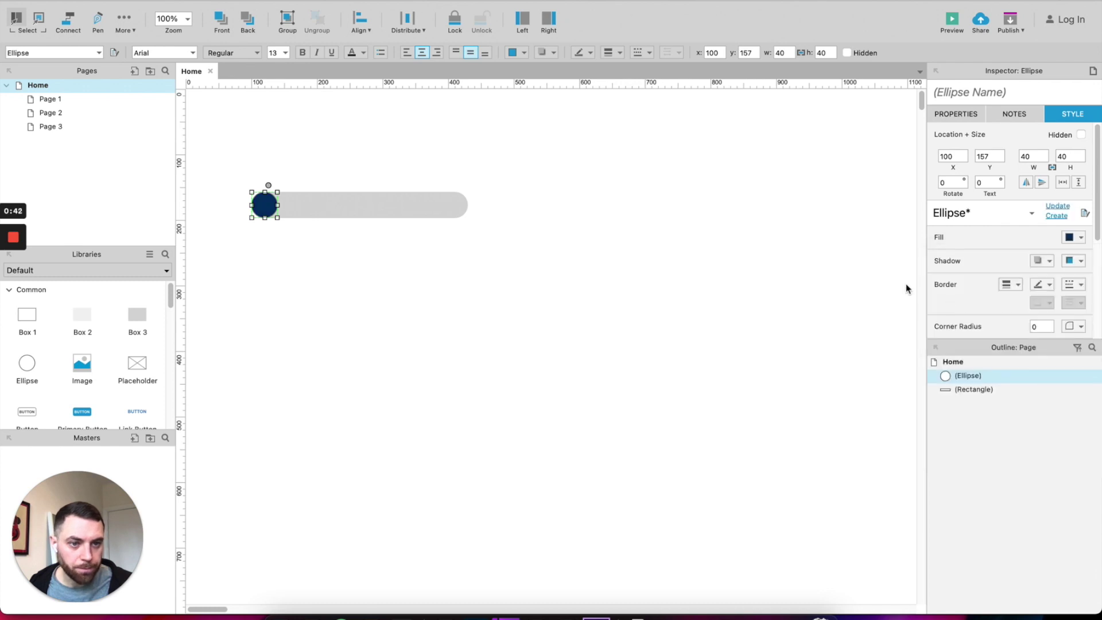
click(1050, 286)
click(961, 326)
click(442, 213)
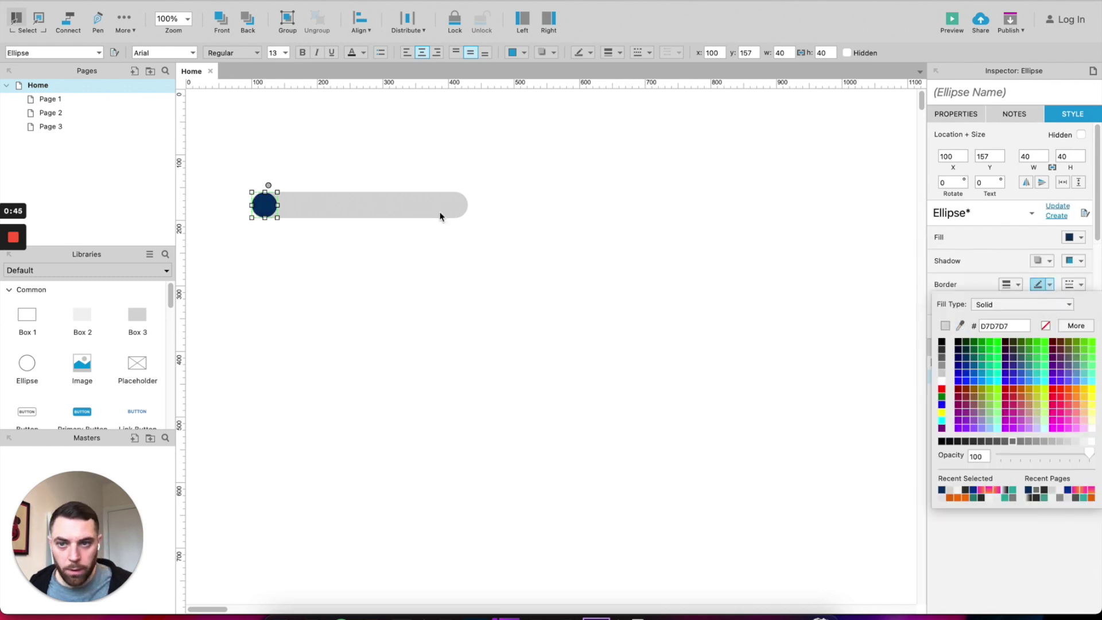
click(1019, 285)
click(1016, 352)
click(661, 291)
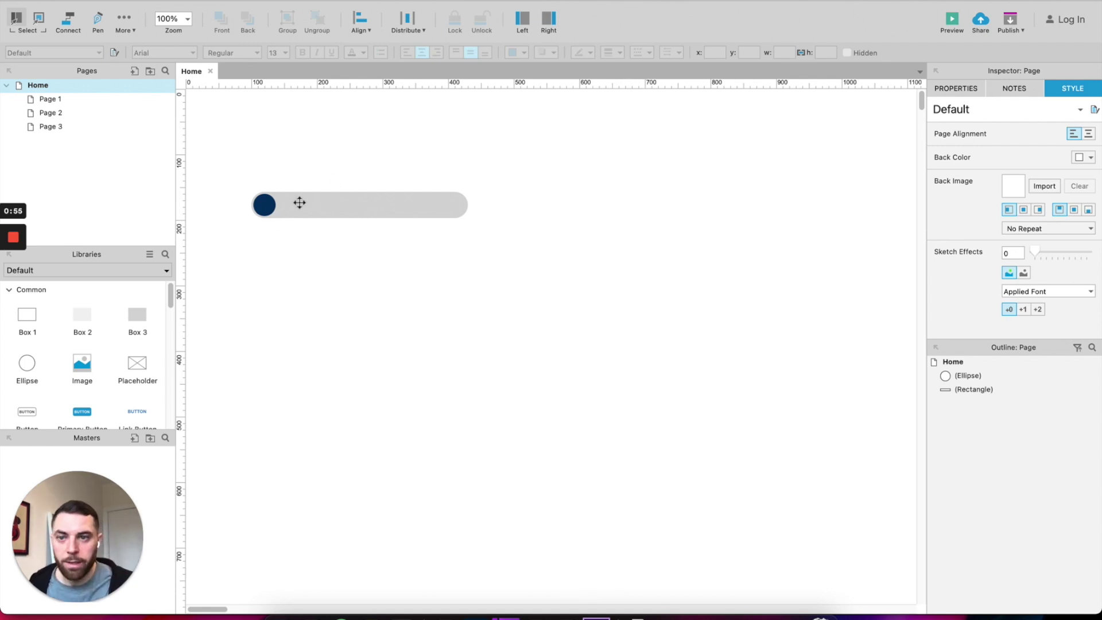
Convert the navy circle into a dynamic panel named scrubber
click(264, 204)
right_click(266, 201)
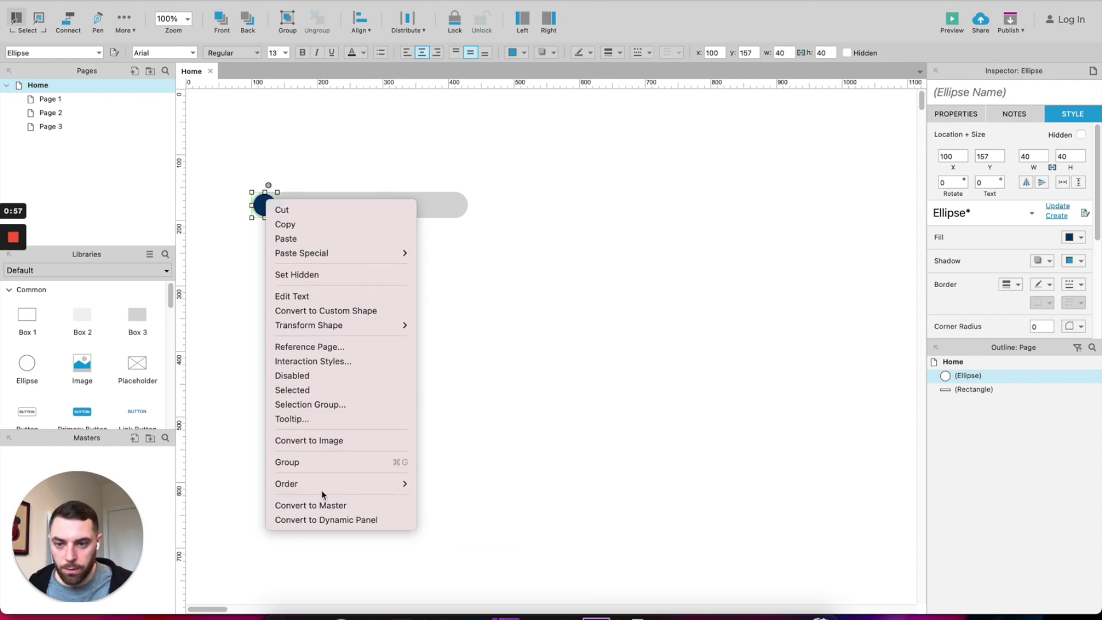
click(307, 520)
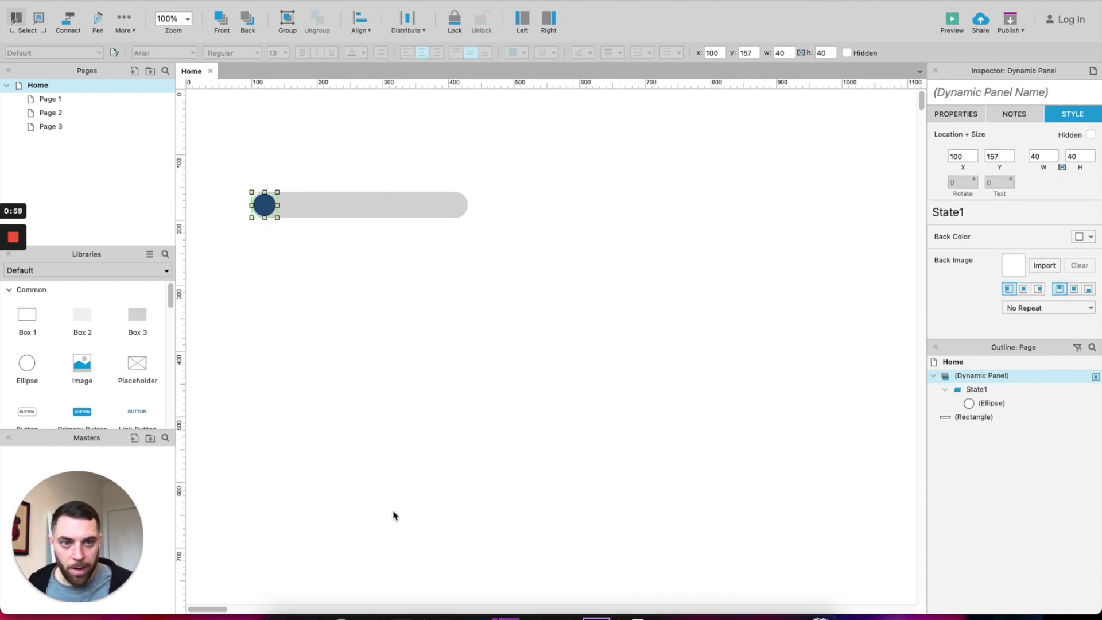
click(956, 101)
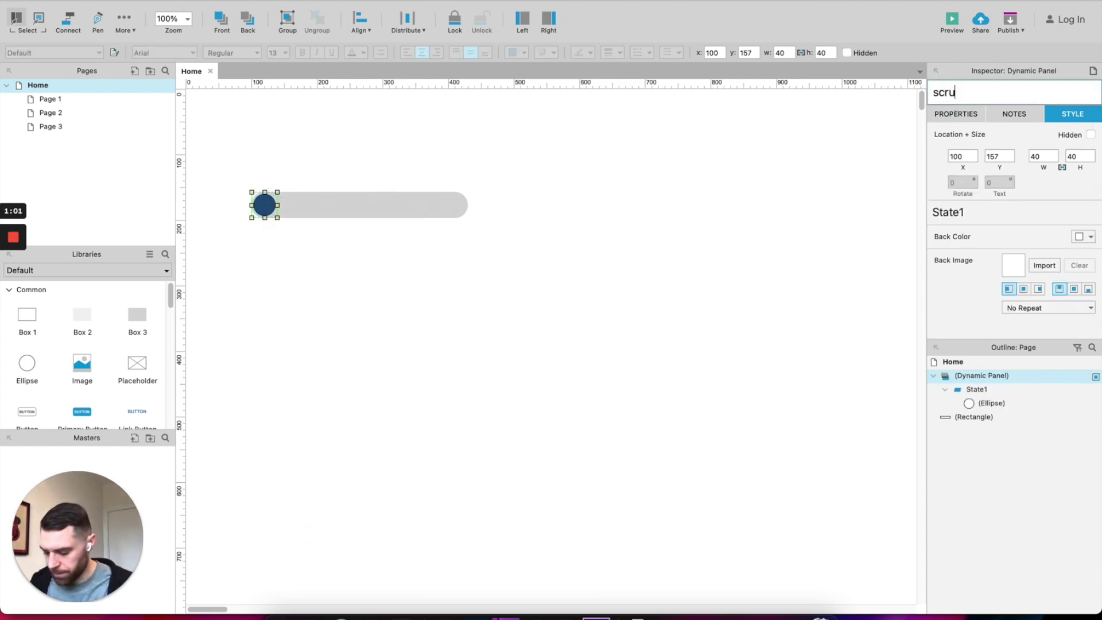
click(790, 218)
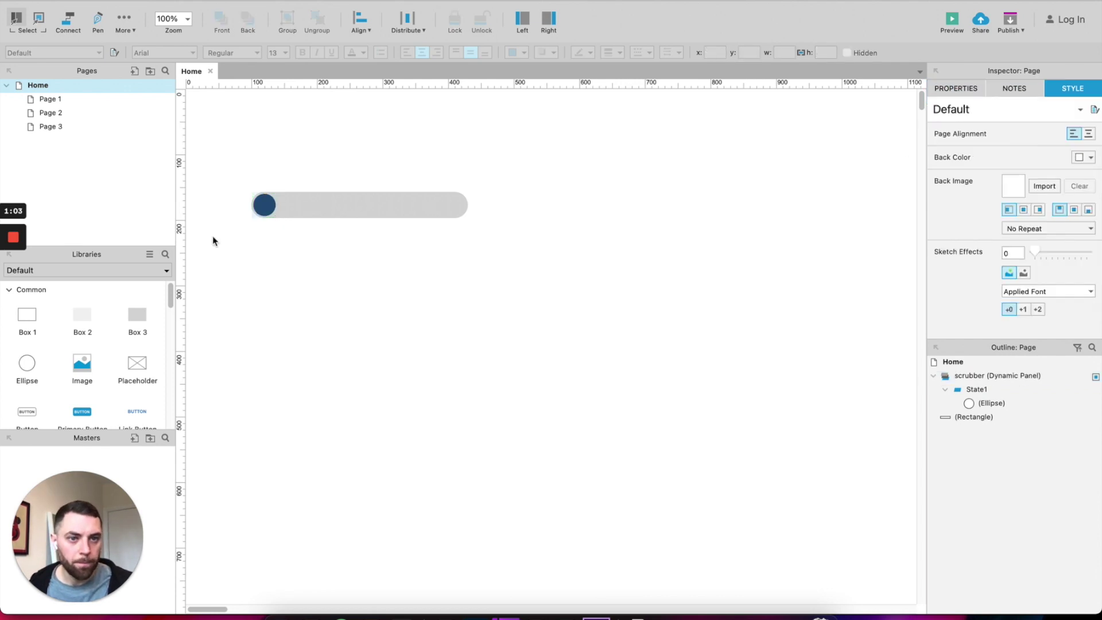
Add an OnDrag case that moves scrubber with drag x only
click(266, 206)
click(958, 115)
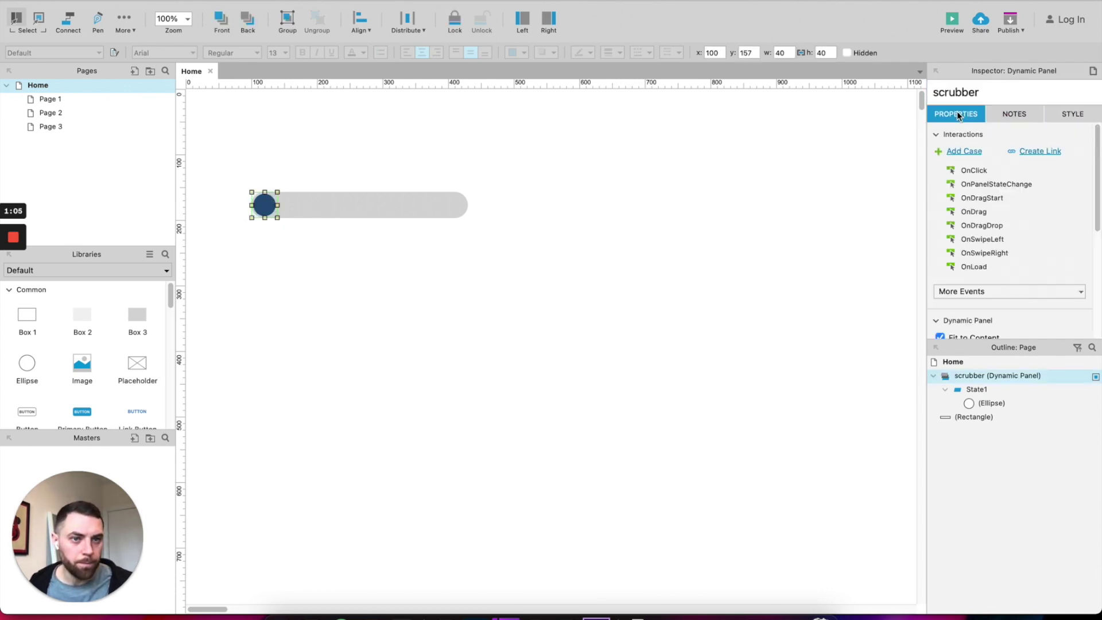
double_click(969, 212)
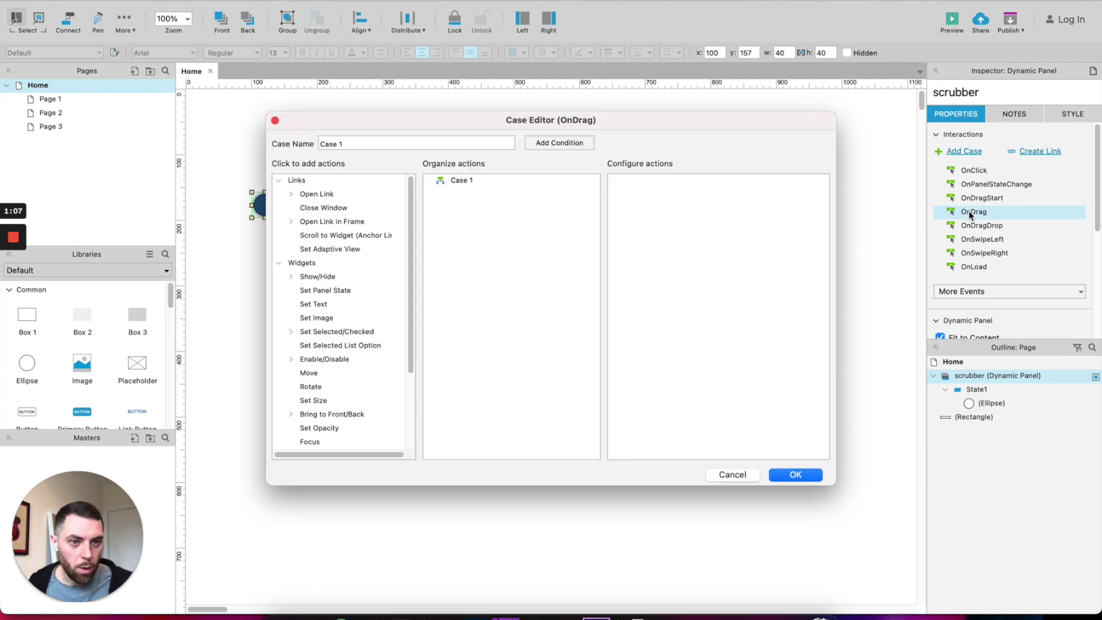
click(308, 374)
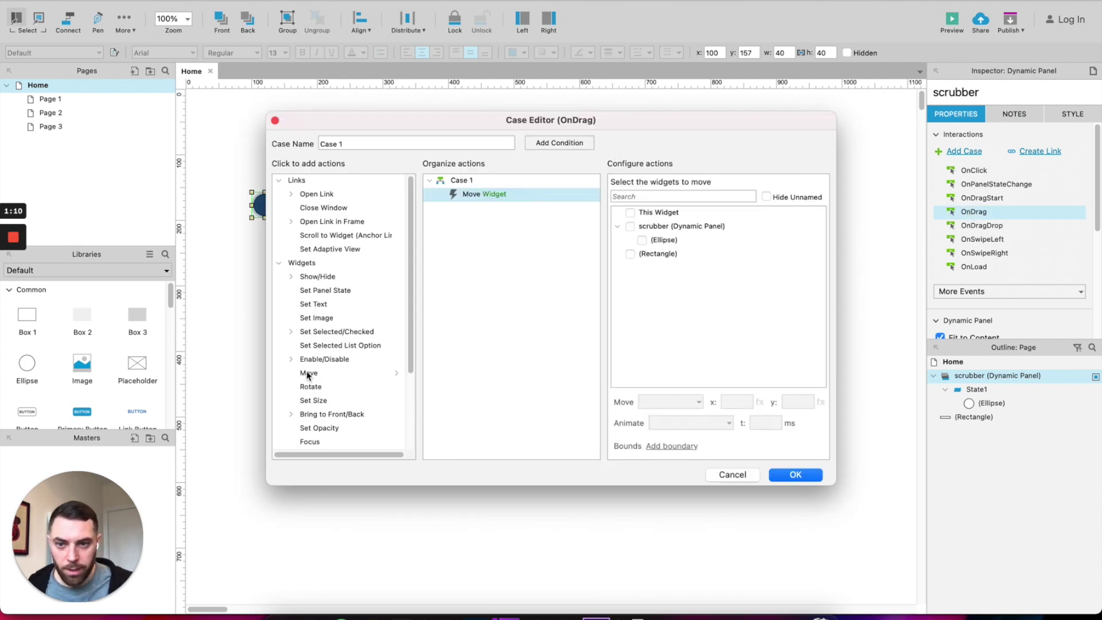
click(630, 227)
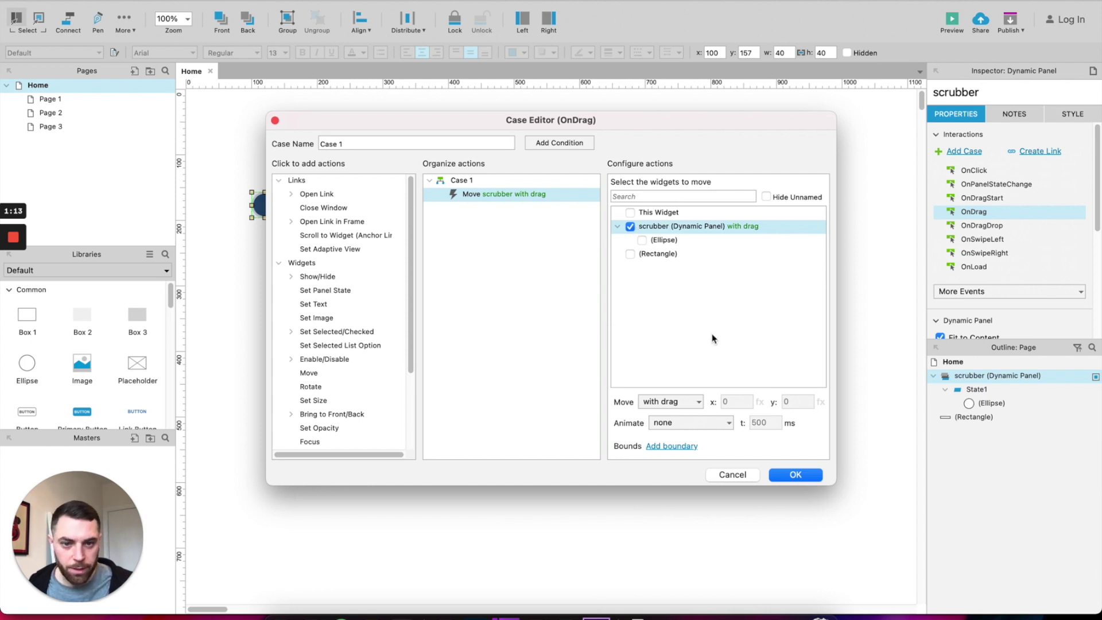
click(666, 402)
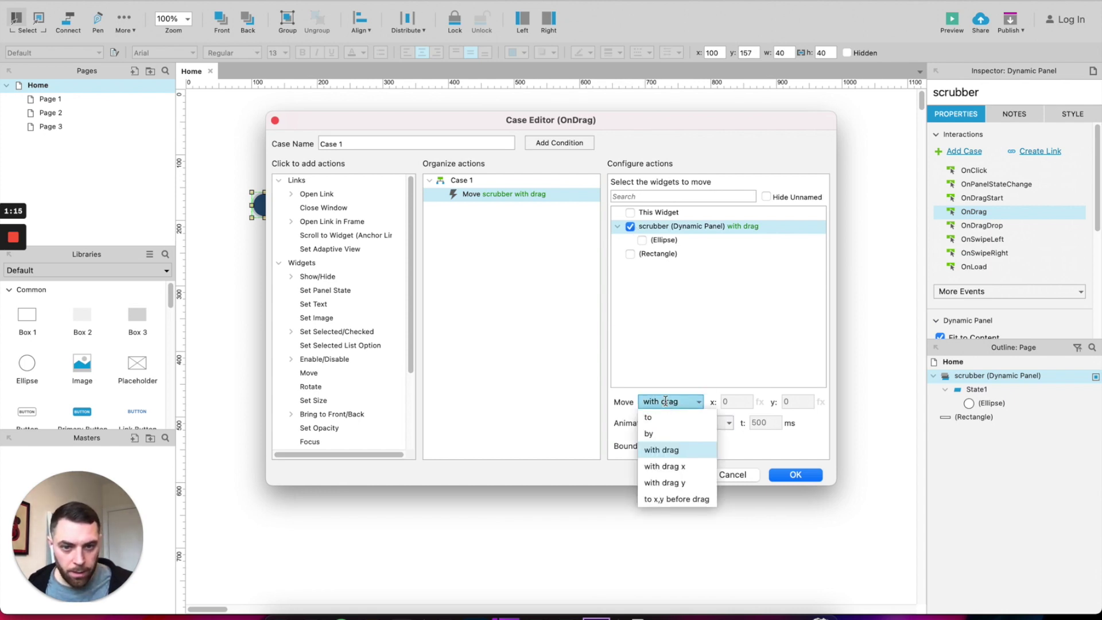
click(653, 466)
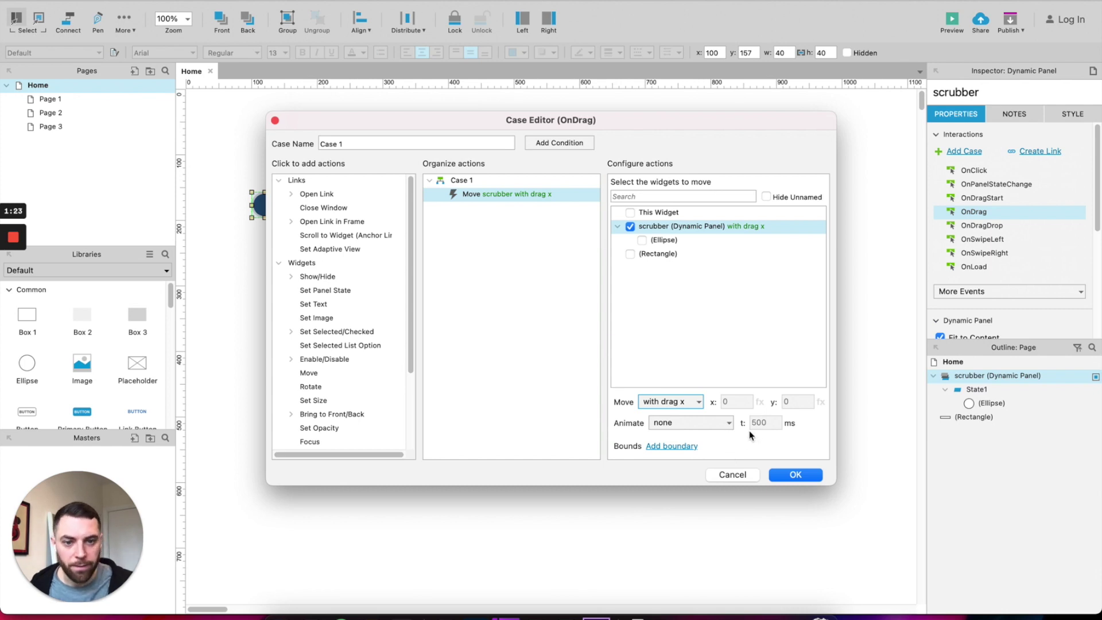
click(787, 475)
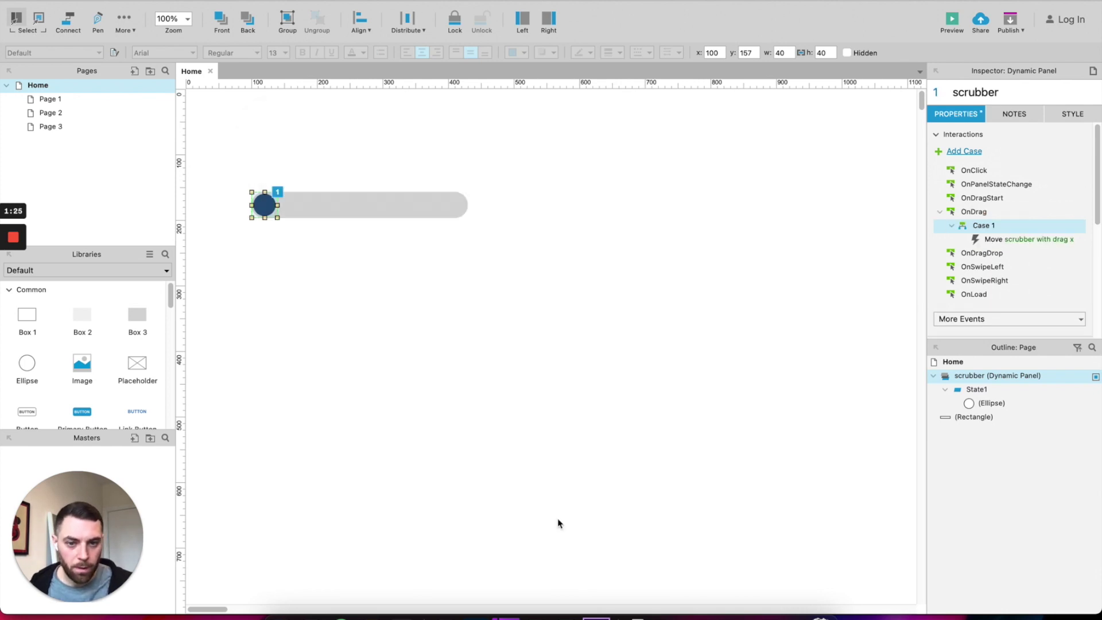
Preview the prototype in the browser and drag the navy knob along the bar
click(486, 436)
click(950, 25)
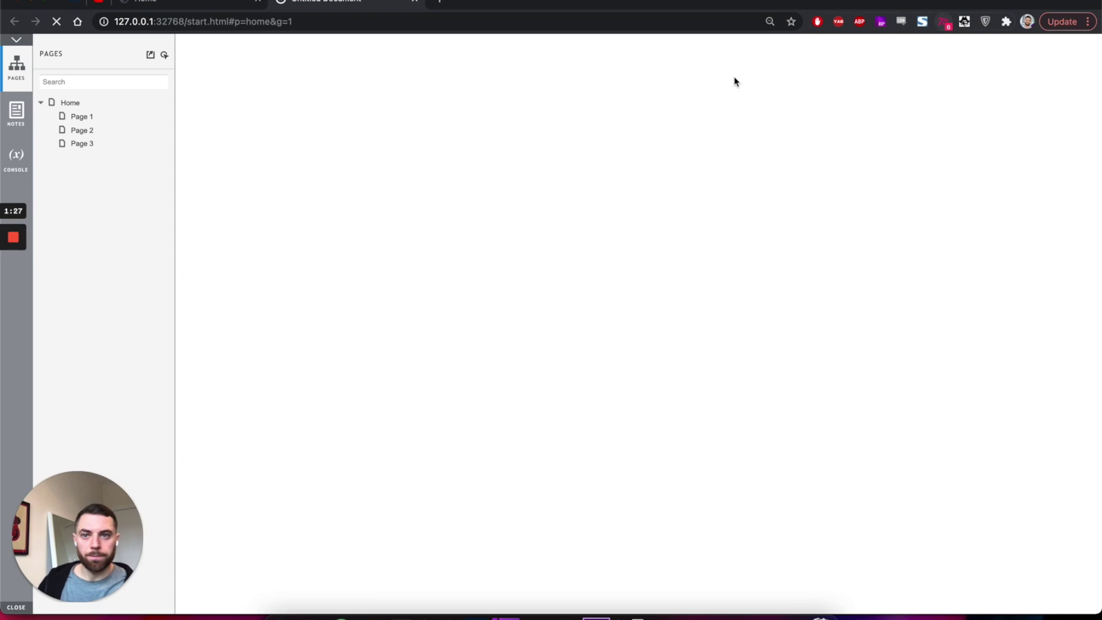
drag(240, 142, 248, 163)
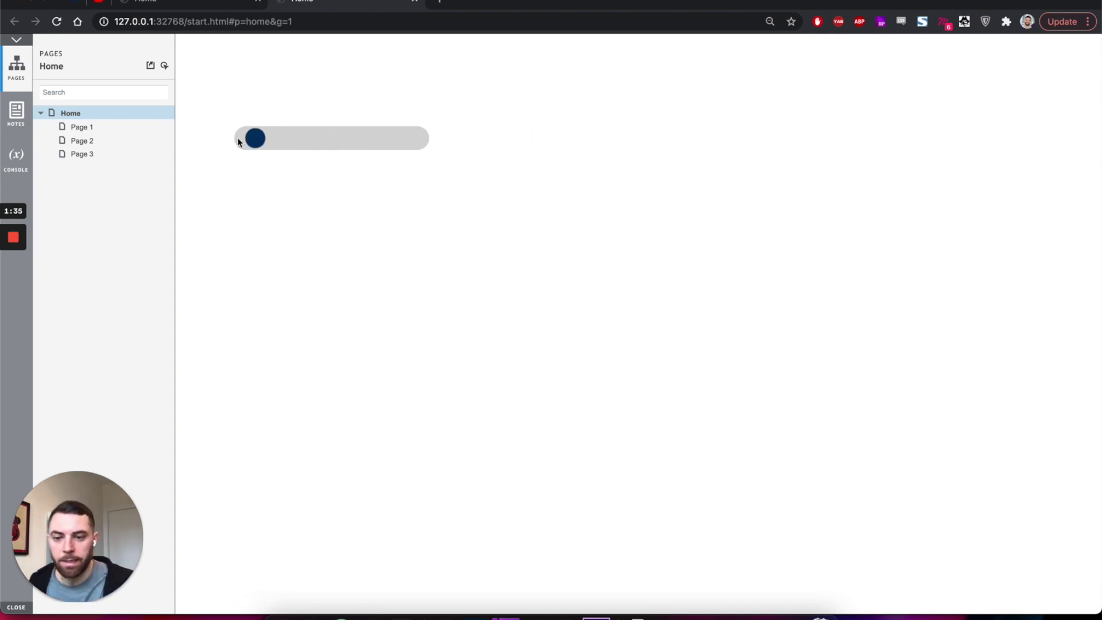
Edit the scrubber's drag move and add a boundary keeping its left edge above 100
click(506, 610)
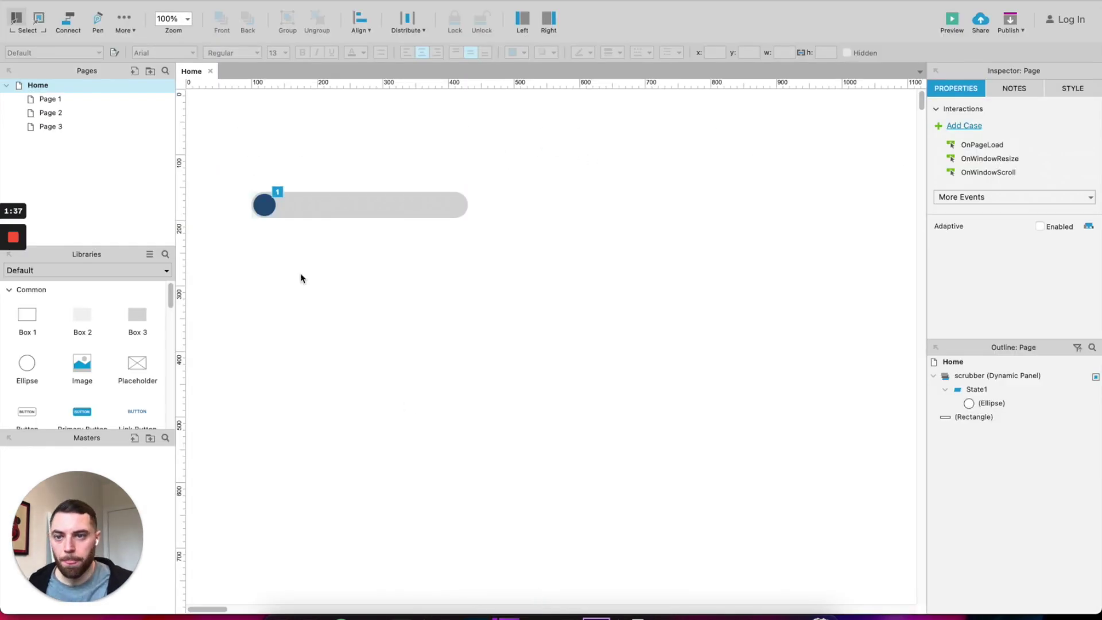
click(265, 210)
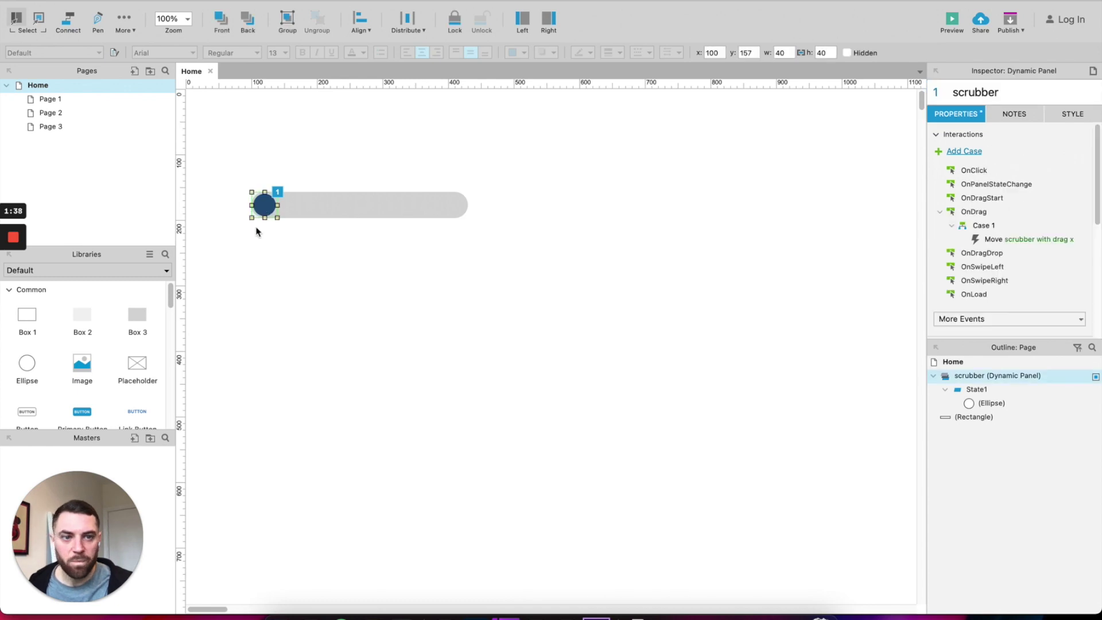
double_click(992, 241)
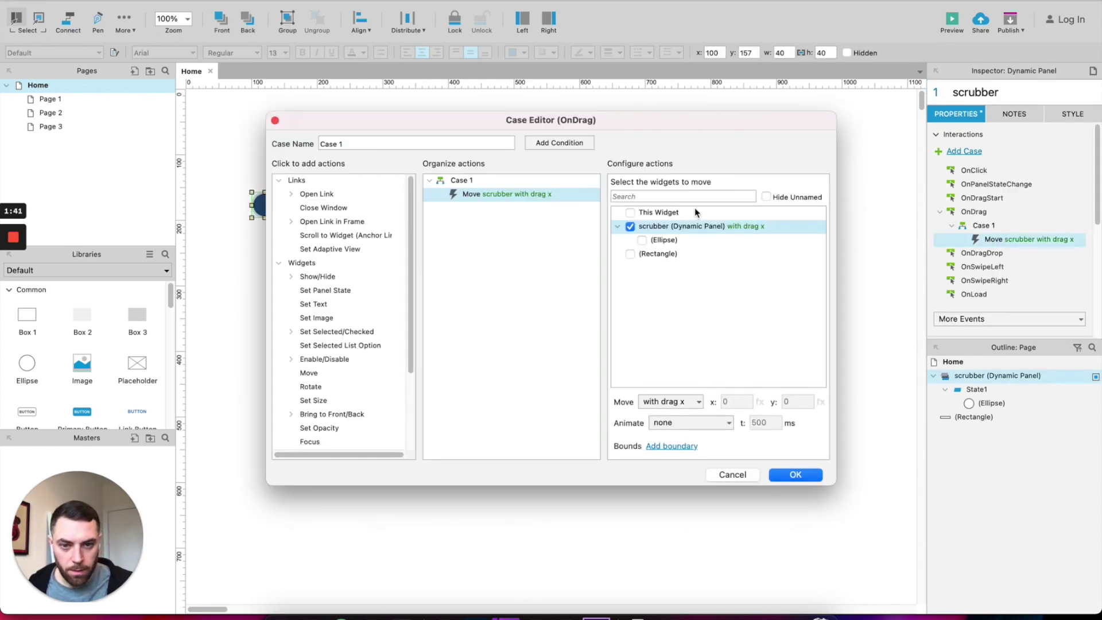
click(672, 447)
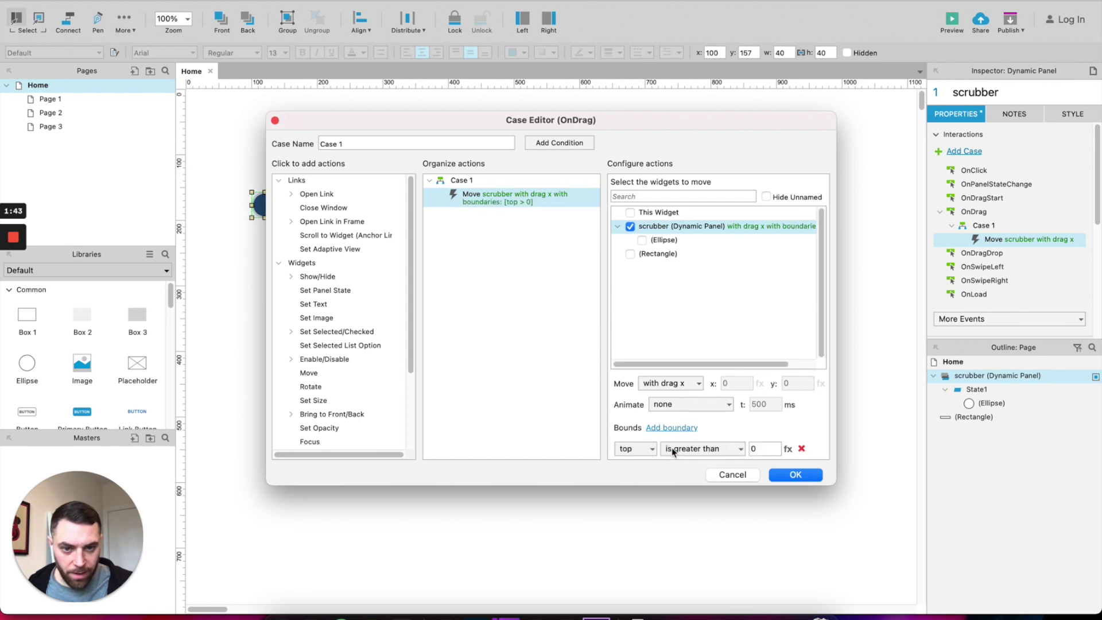
click(641, 453)
click(632, 480)
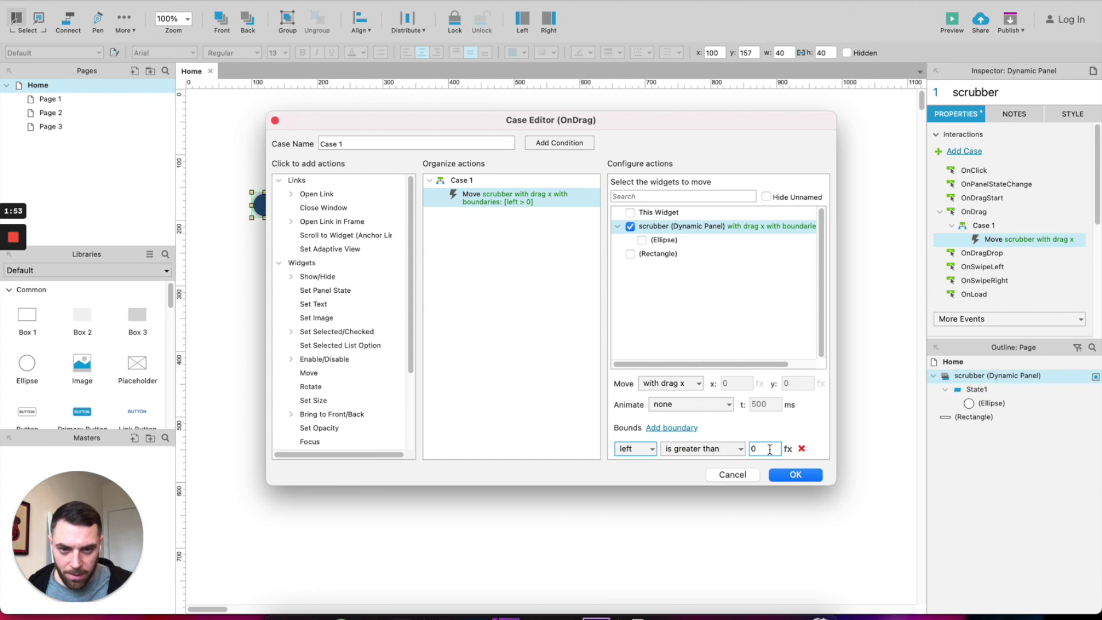
drag(328, 122, 419, 121)
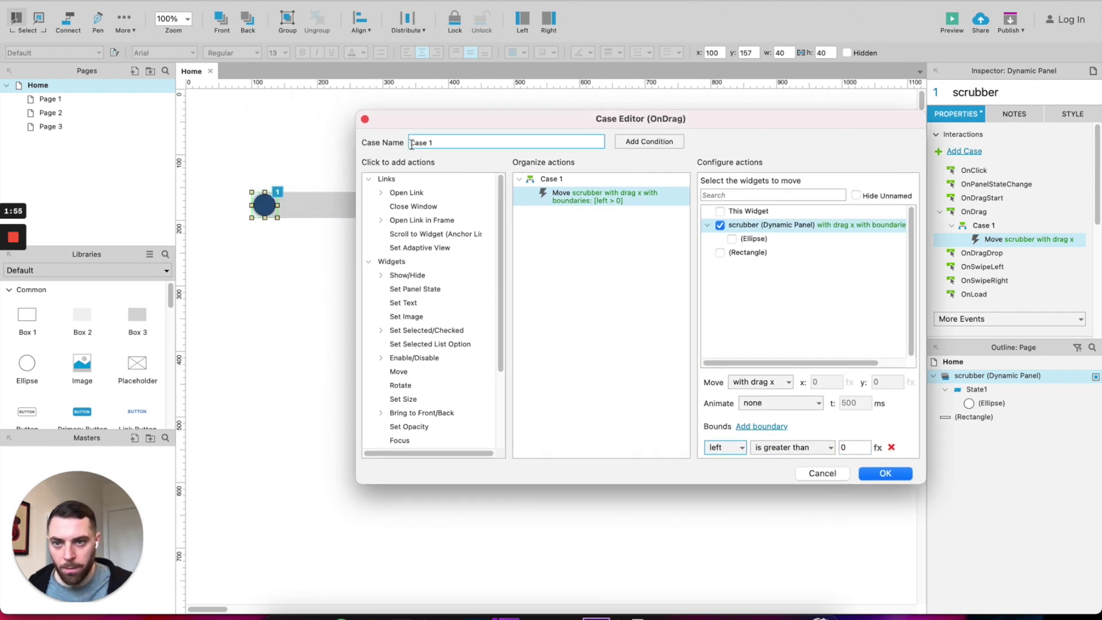
drag(485, 122, 395, 122)
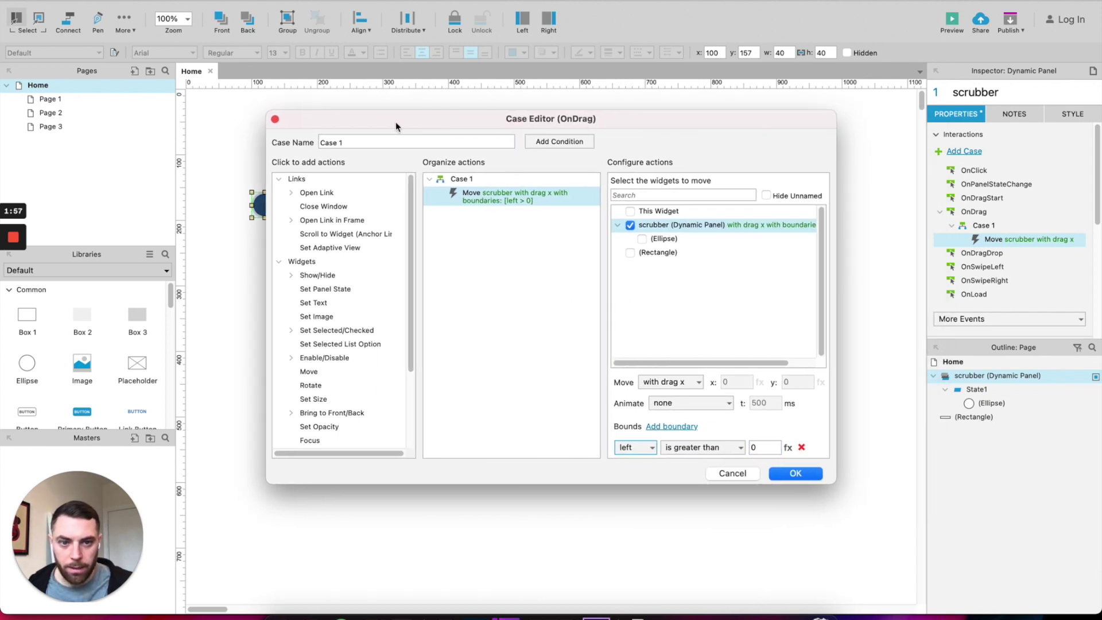
double_click(746, 445)
text(100)
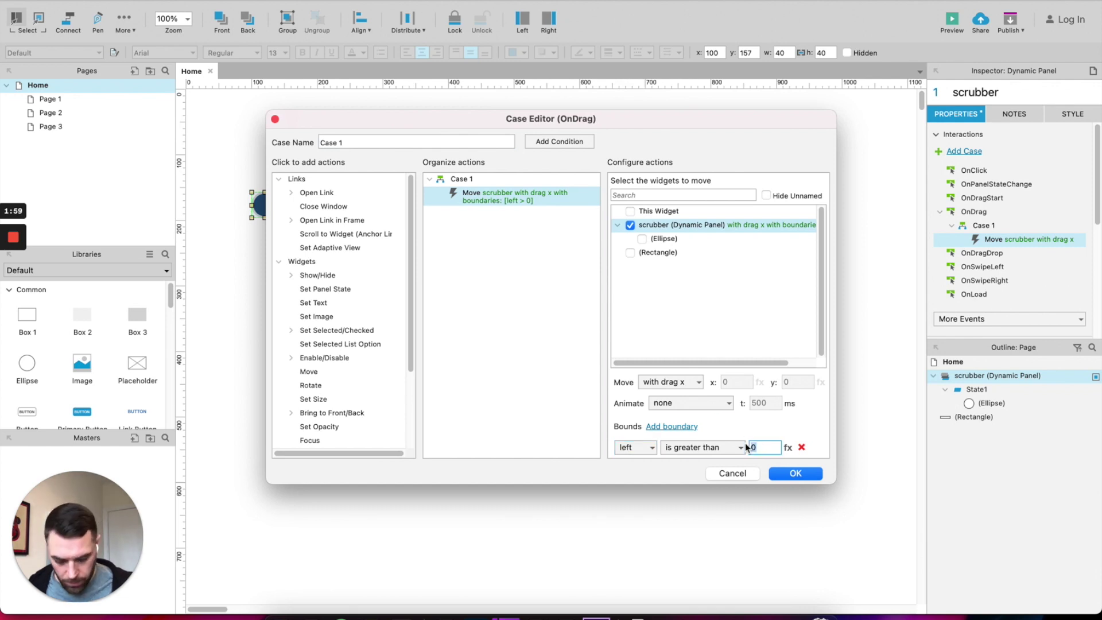
Add a second boundary requiring the scrubber's right edge to stay below a limit
click(671, 427)
click(632, 447)
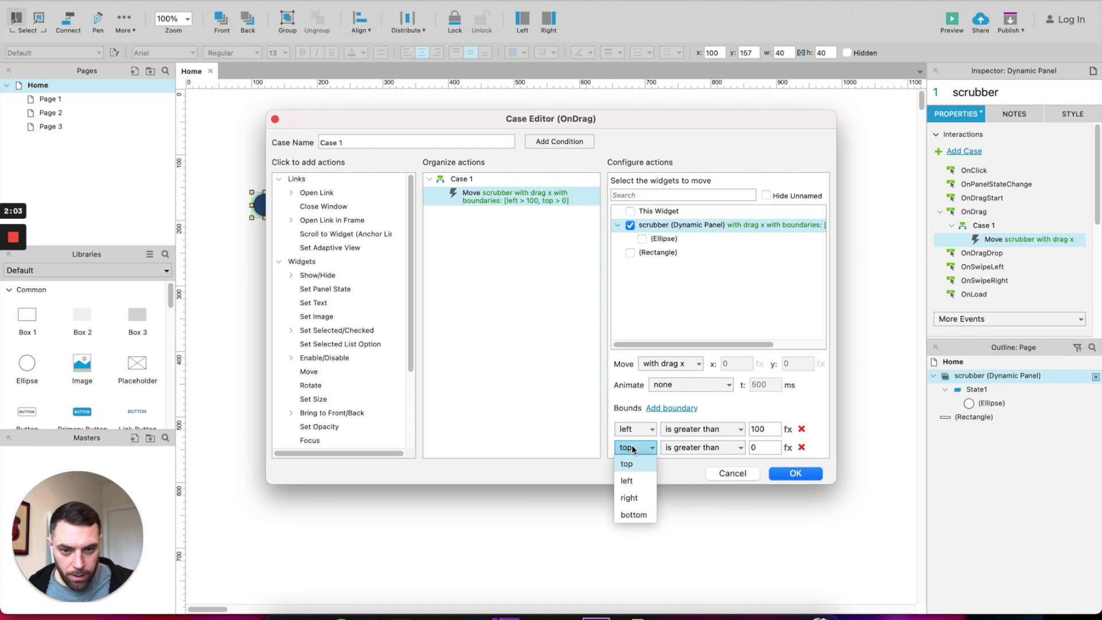
click(629, 498)
click(689, 451)
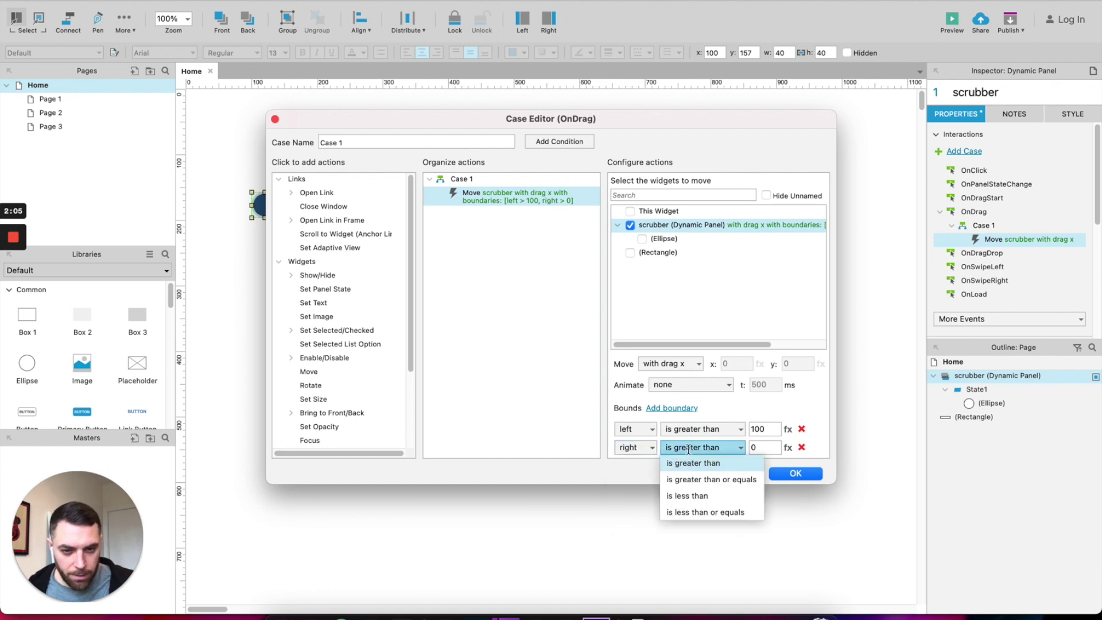
click(690, 496)
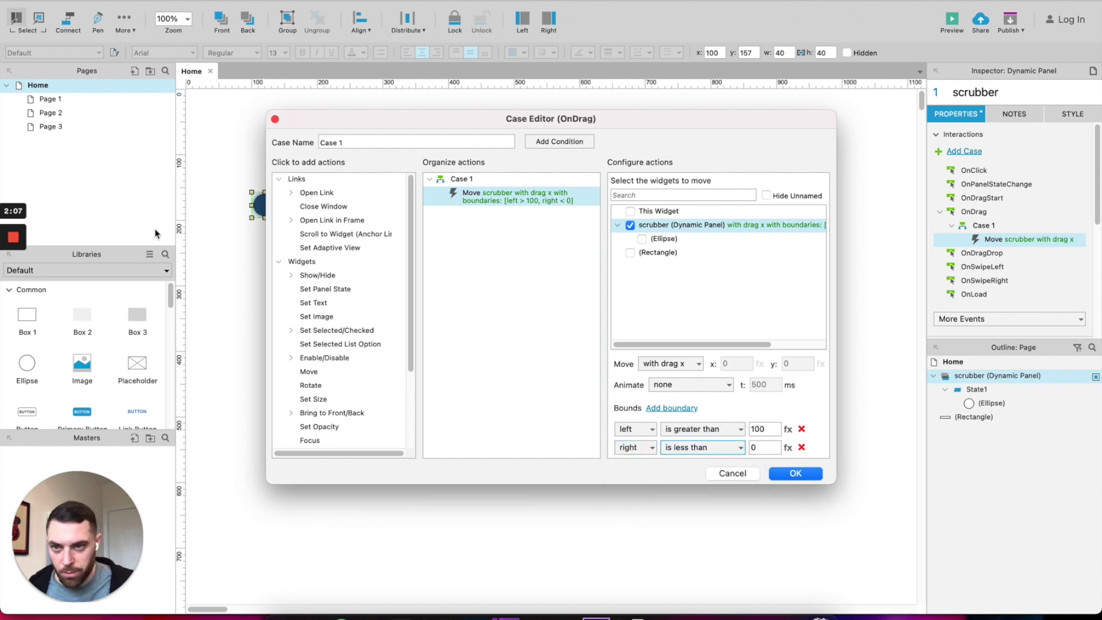
click(796, 473)
Check the grey slider bar's width of 330 in its Style settings
click(506, 410)
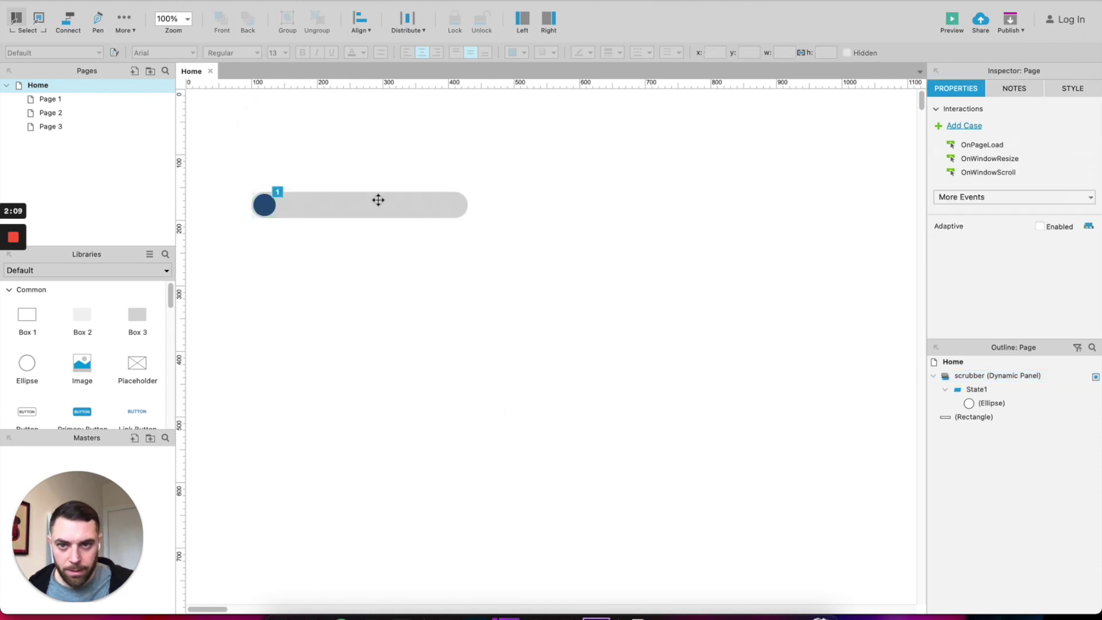
click(385, 205)
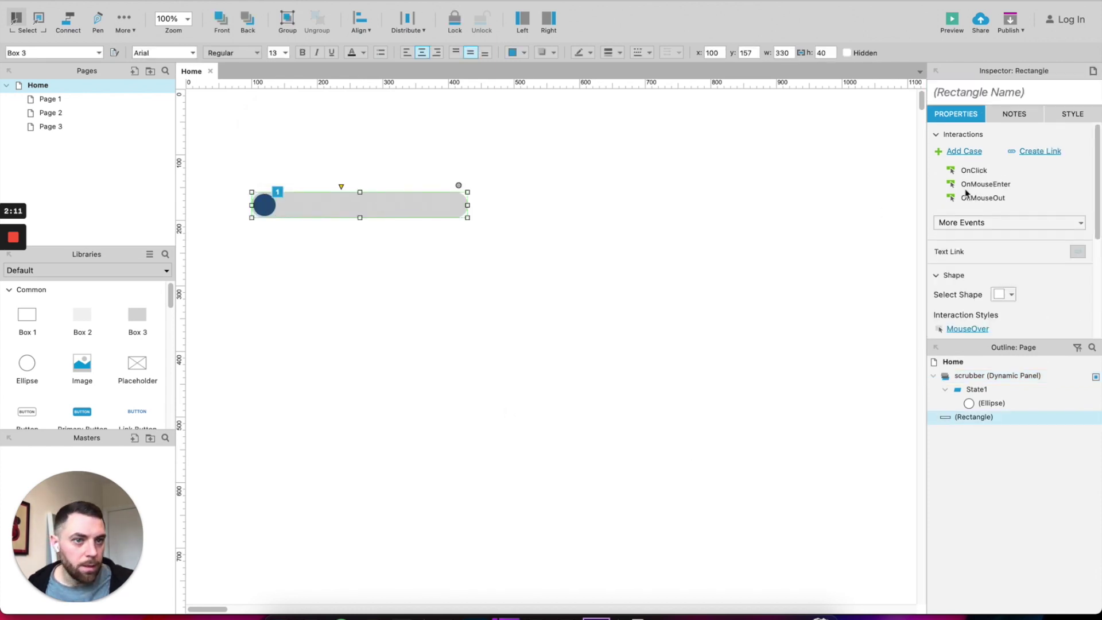
click(1059, 118)
click(1043, 157)
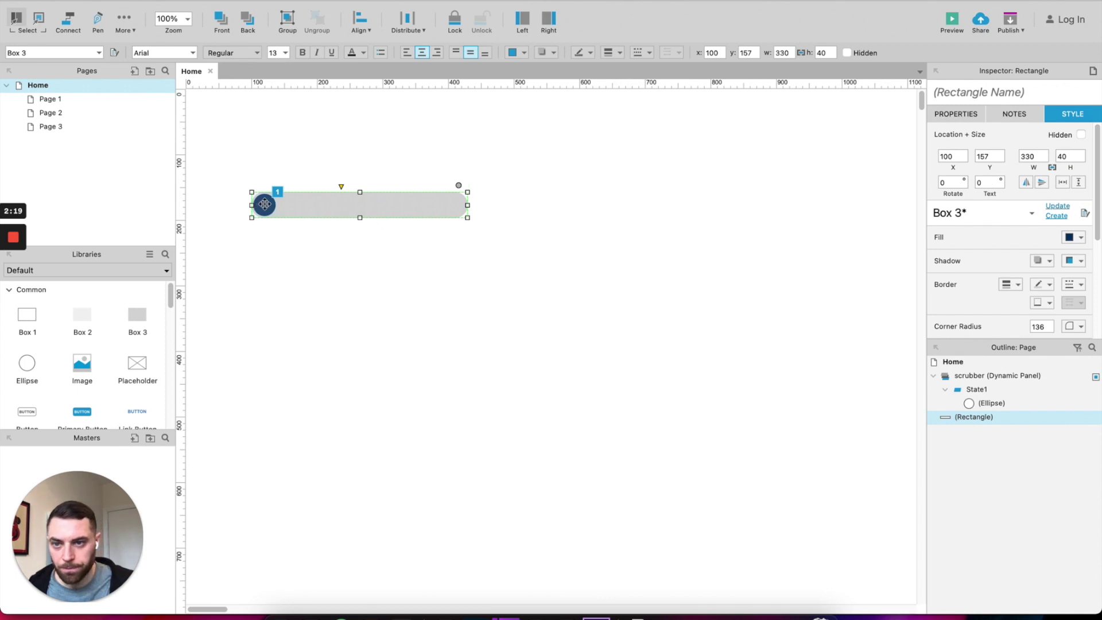
Set the scrubber's right-edge drag boundary value to 430
click(263, 205)
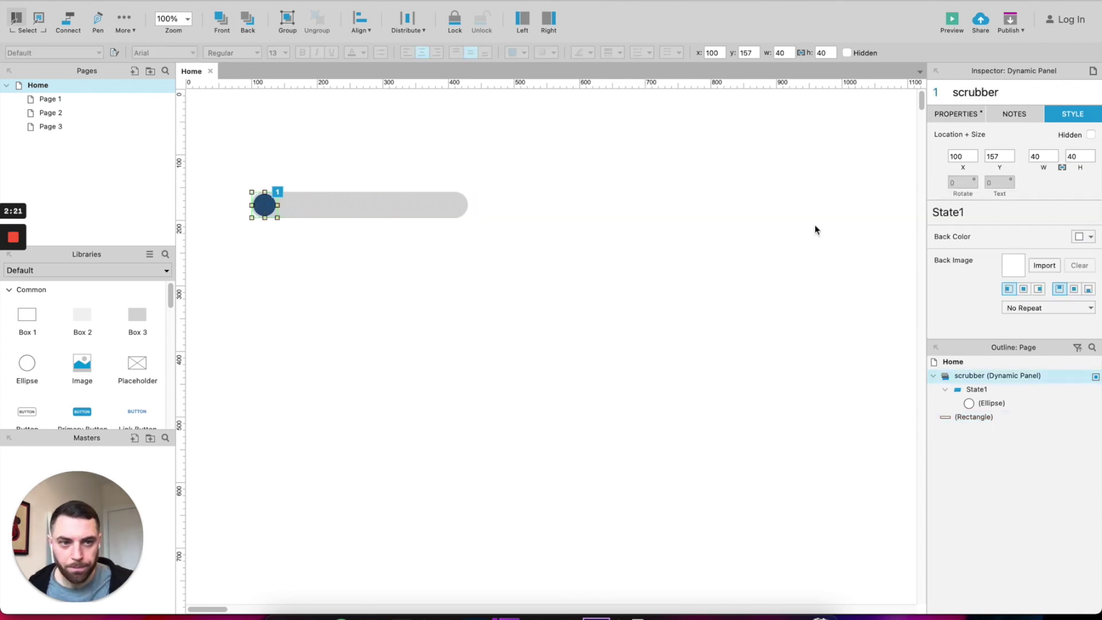
click(946, 113)
double_click(996, 252)
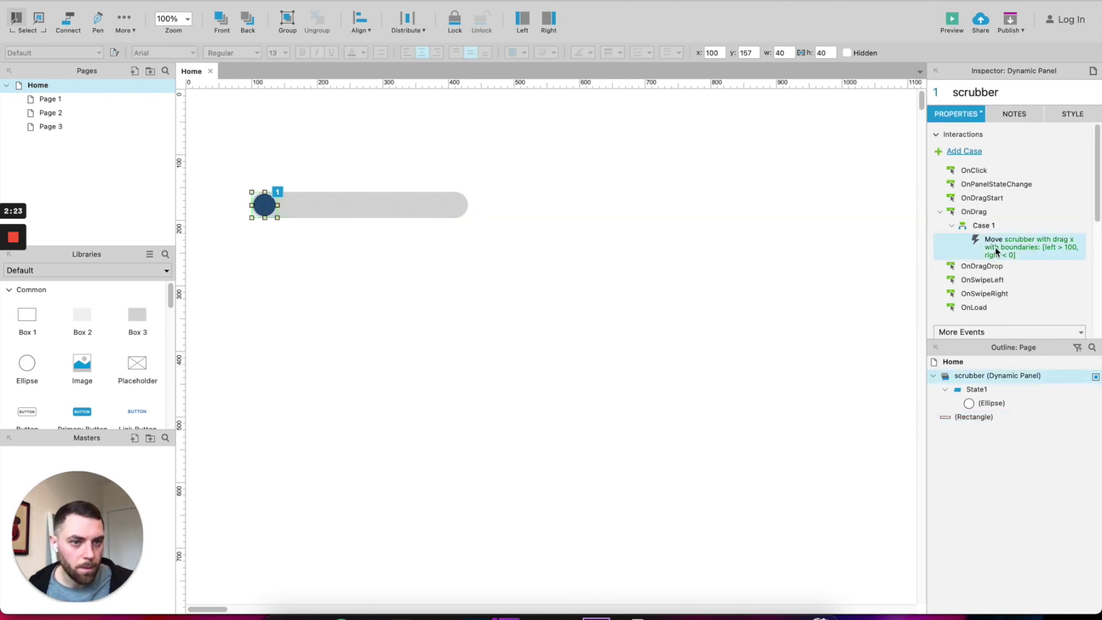
click(635, 448)
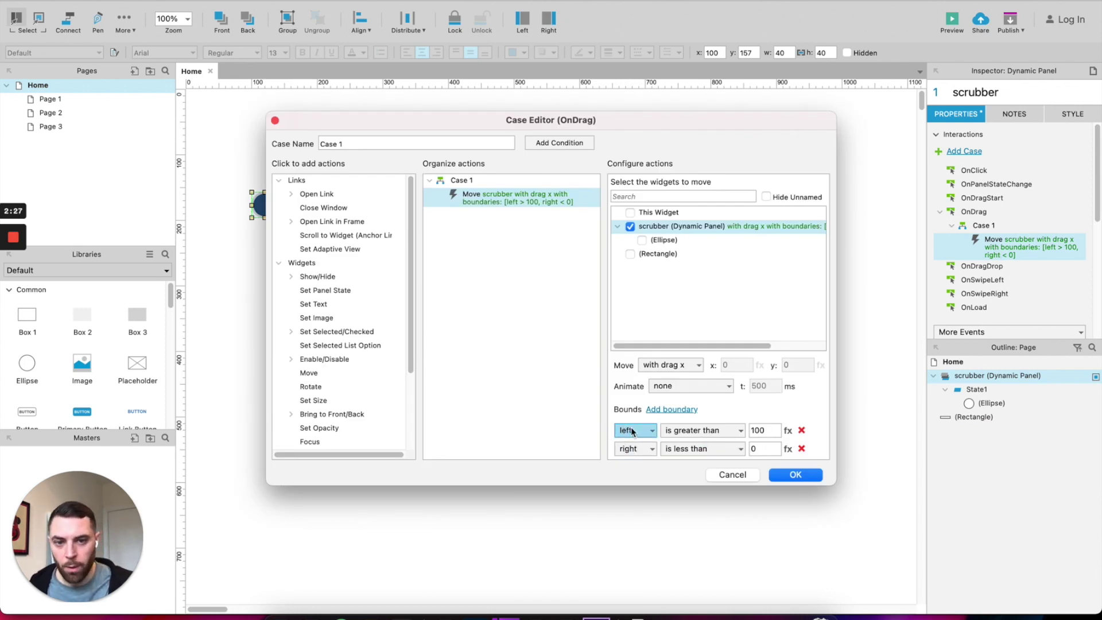
double_click(763, 449)
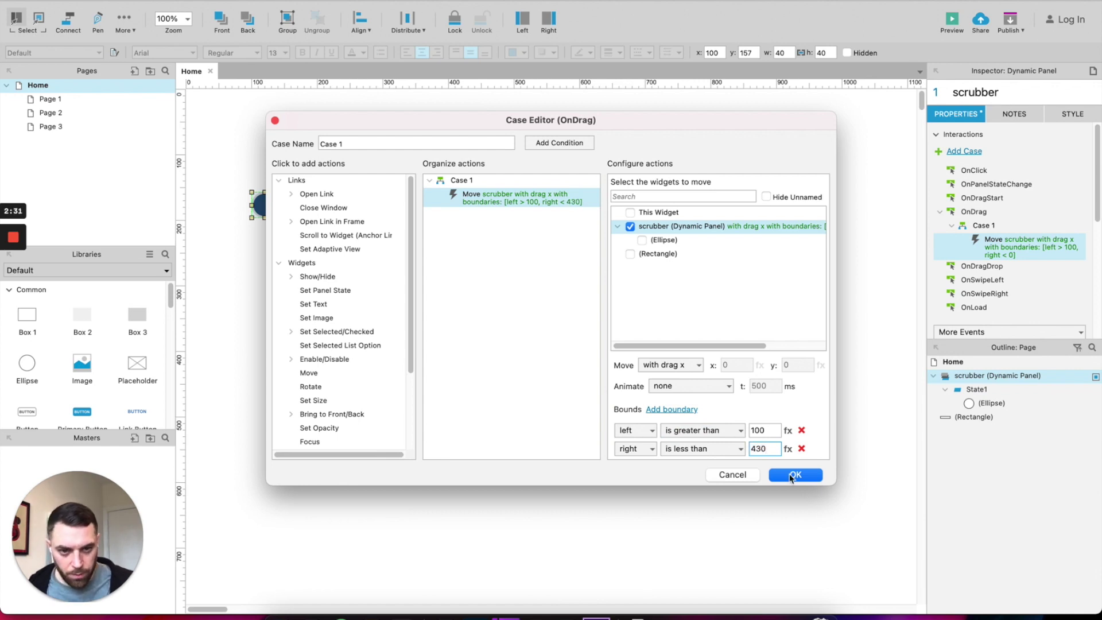
click(794, 475)
click(525, 453)
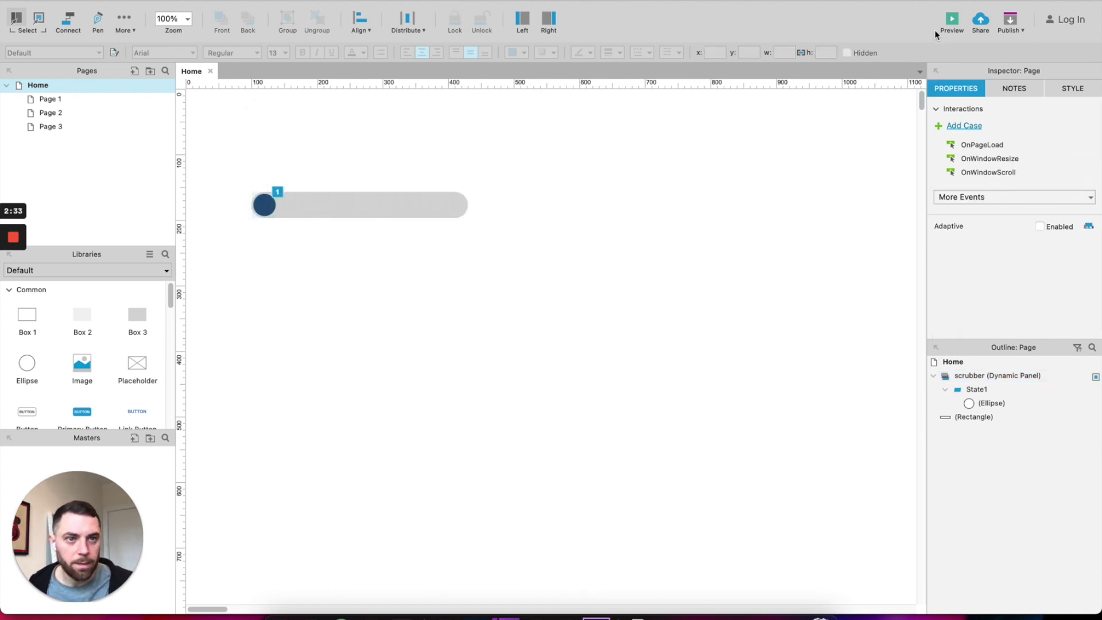
click(951, 23)
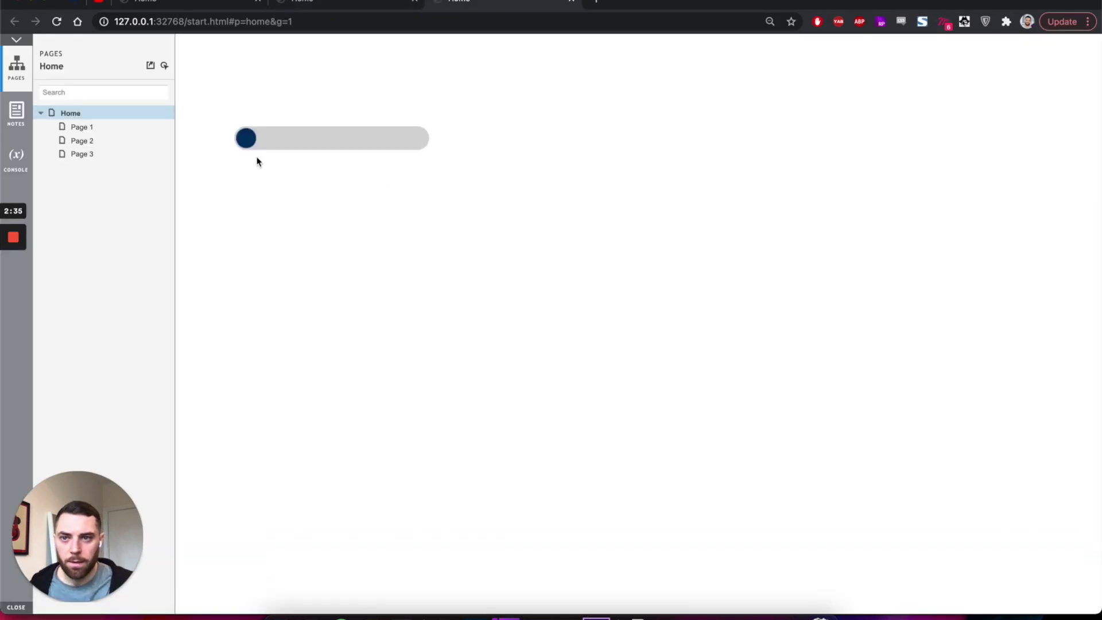
mouse_move(247, 137)
mouse_down()
mouse_move(429, 143)
mouse_move(247, 138)
mouse_up()
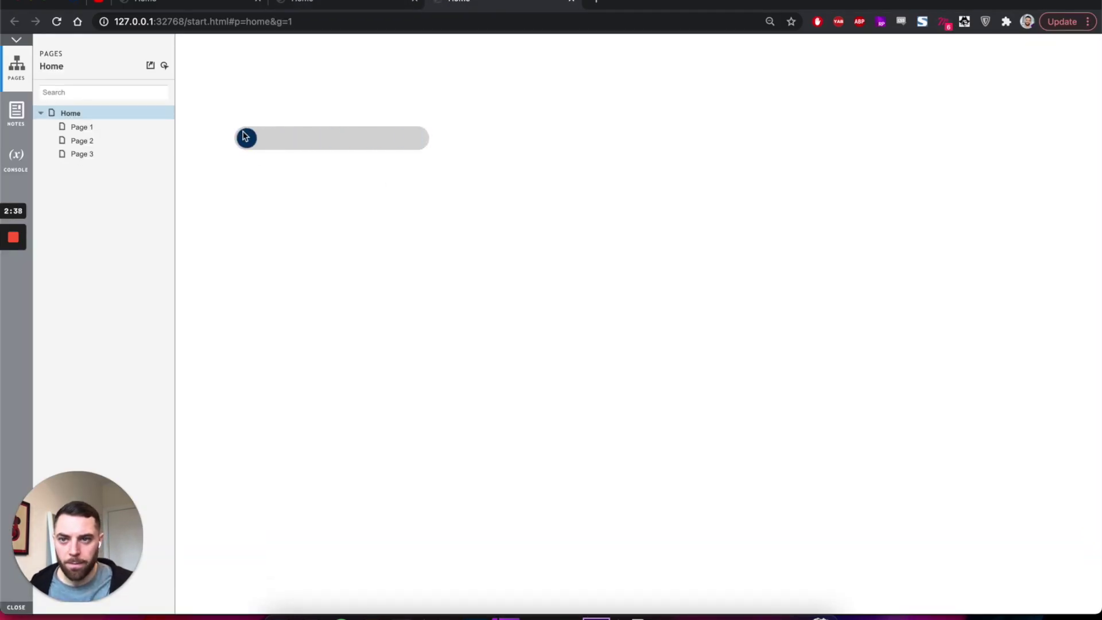
middle_click(418, 5)
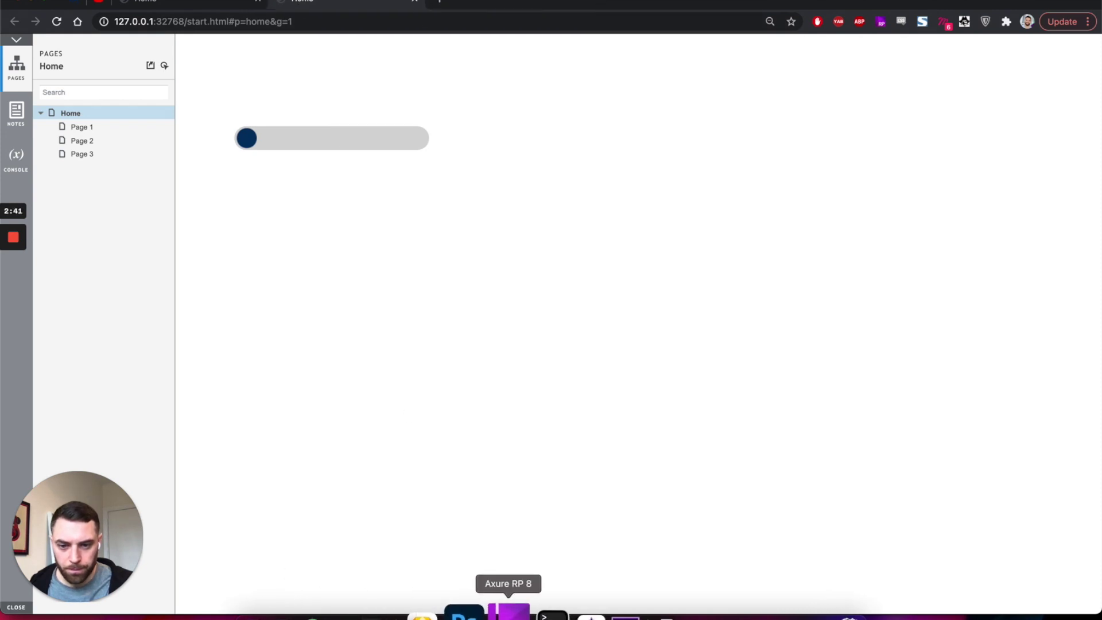
click(508, 611)
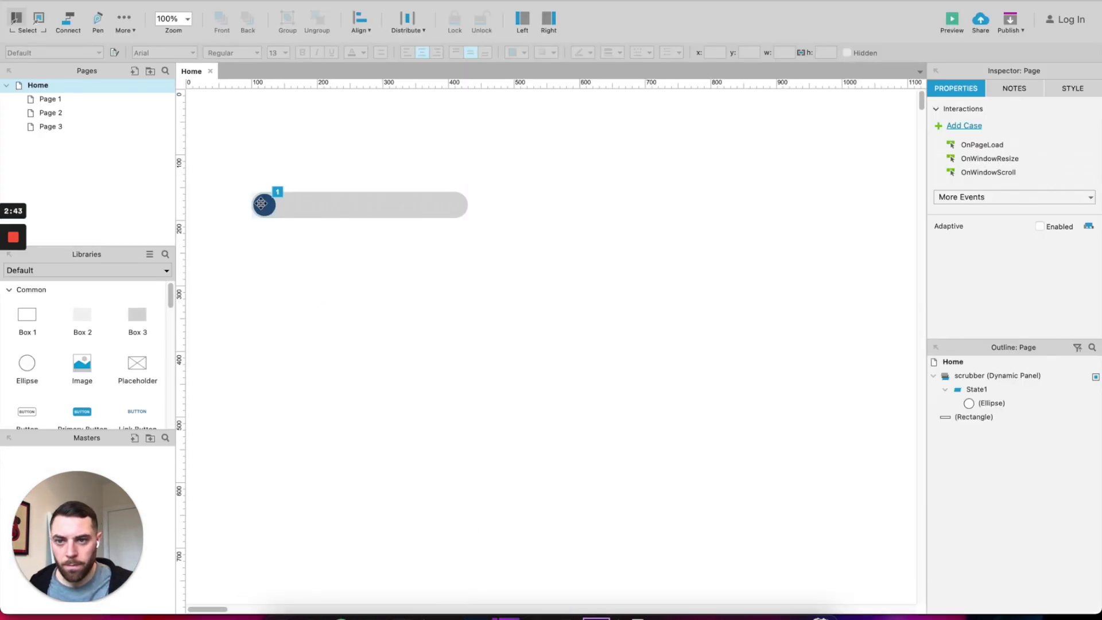
Add a 90×90 circle above the slider bar containing the number 1
click(266, 214)
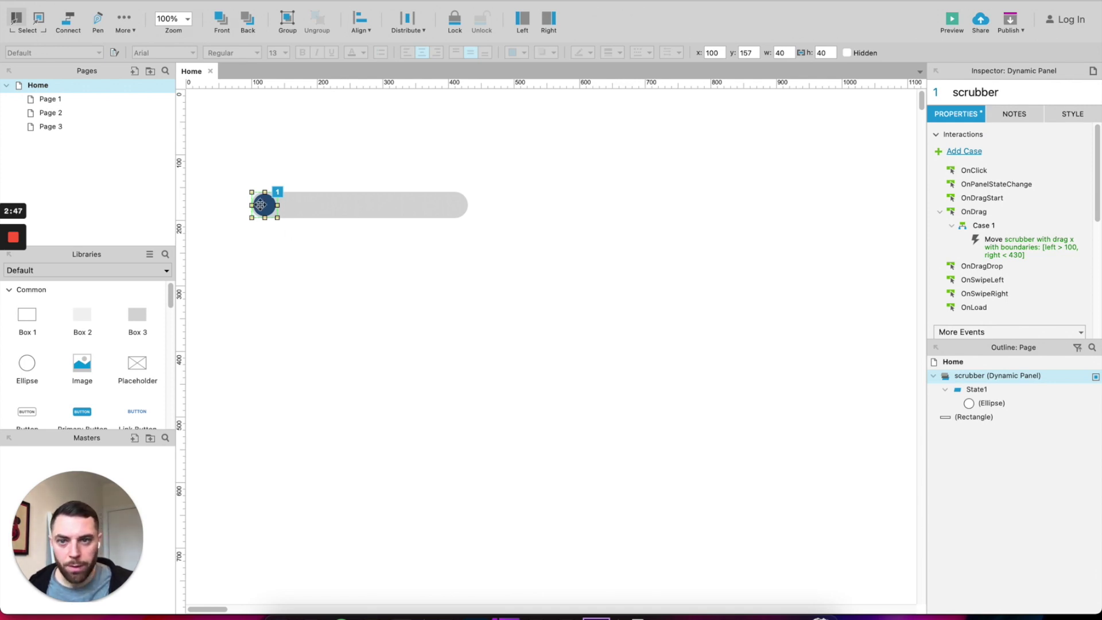
click(315, 336)
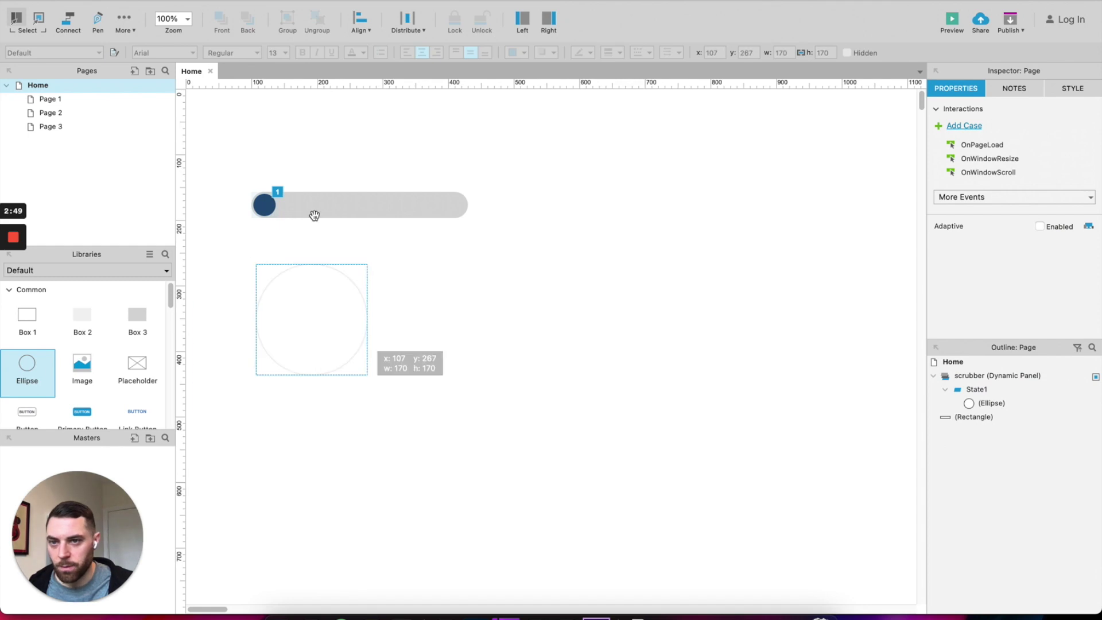
drag(325, 198, 291, 109)
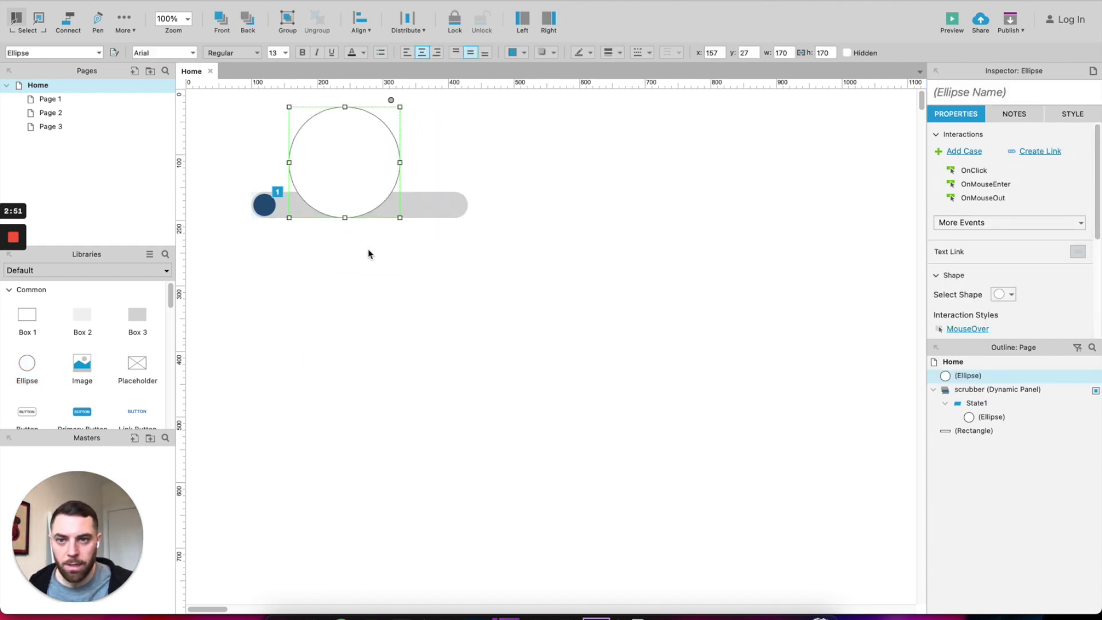
drag(355, 199, 371, 148)
drag(340, 125, 357, 145)
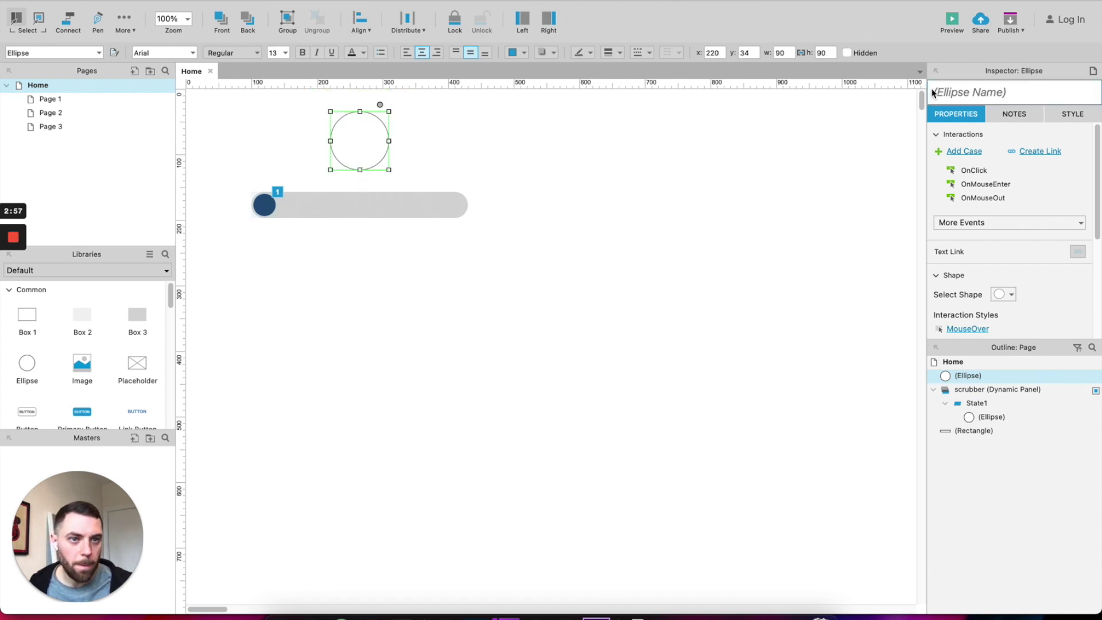
double_click(363, 140)
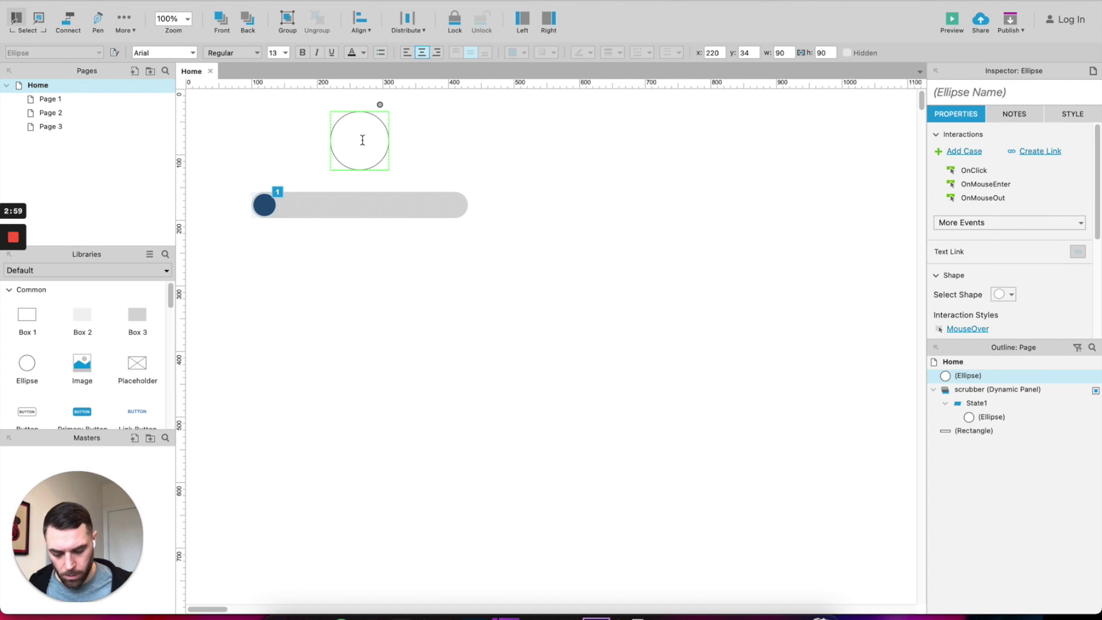
click(464, 154)
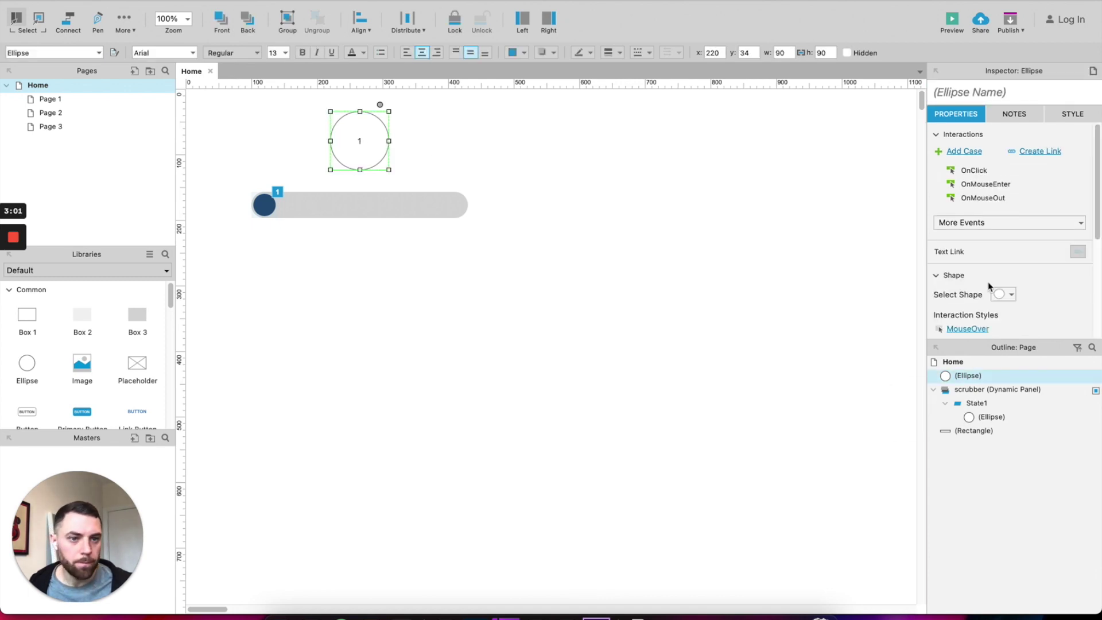
Set the circle's number to font size 18
click(1063, 115)
scroll(1019, 275, down, 5)
click(1072, 238)
click(1080, 245)
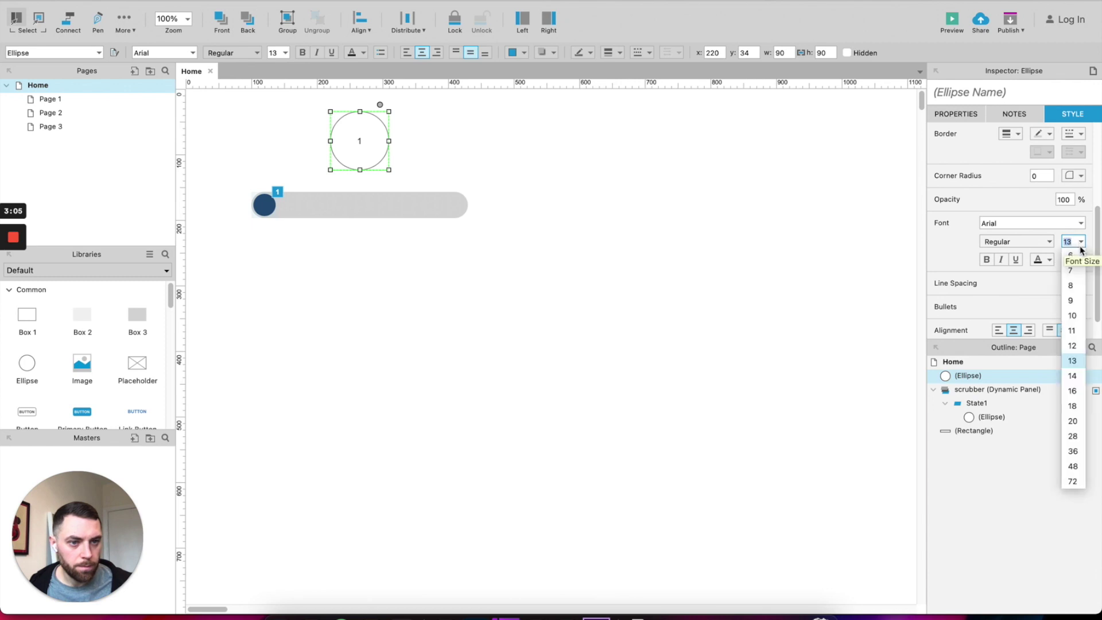
click(1072, 406)
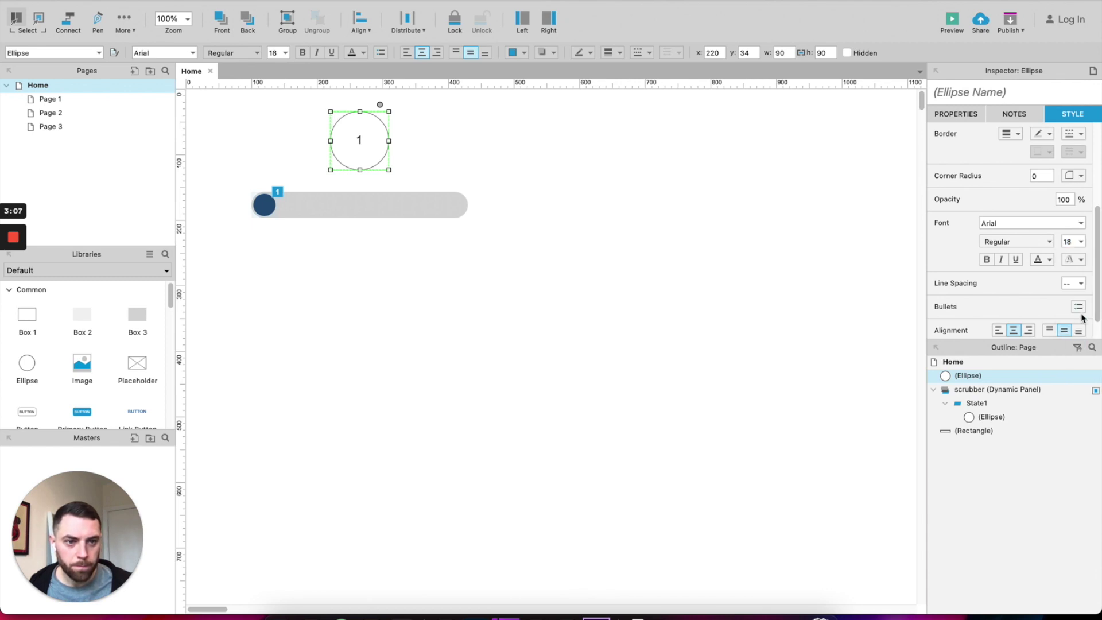
click(1080, 241)
click(694, 209)
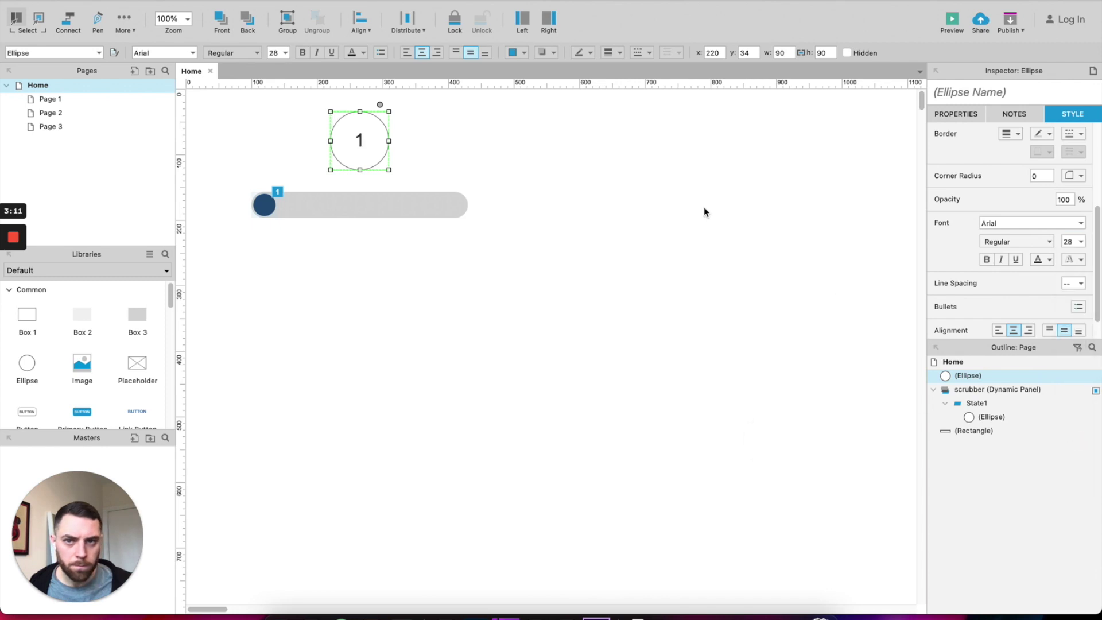
click(637, 189)
Name the number circle 'value'
click(344, 136)
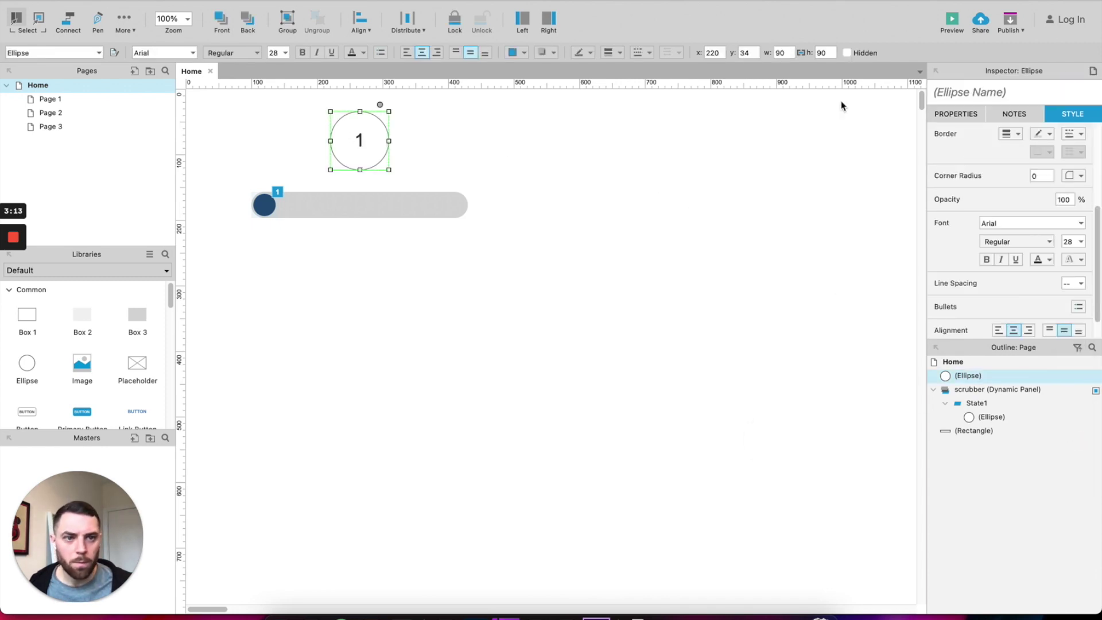
click(954, 92)
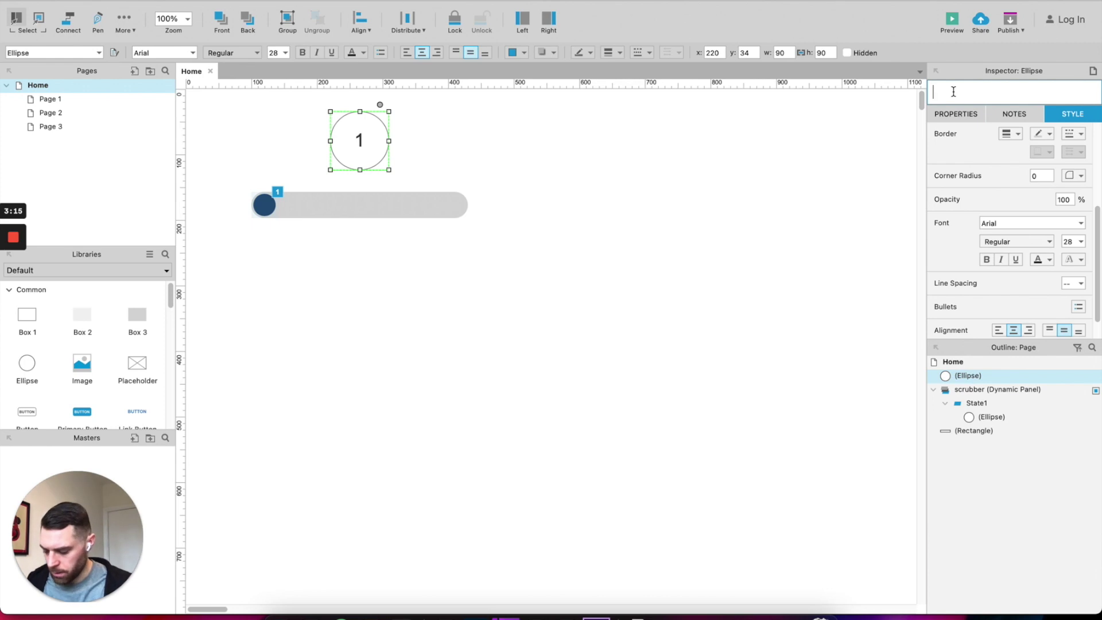
text(value)
click(790, 252)
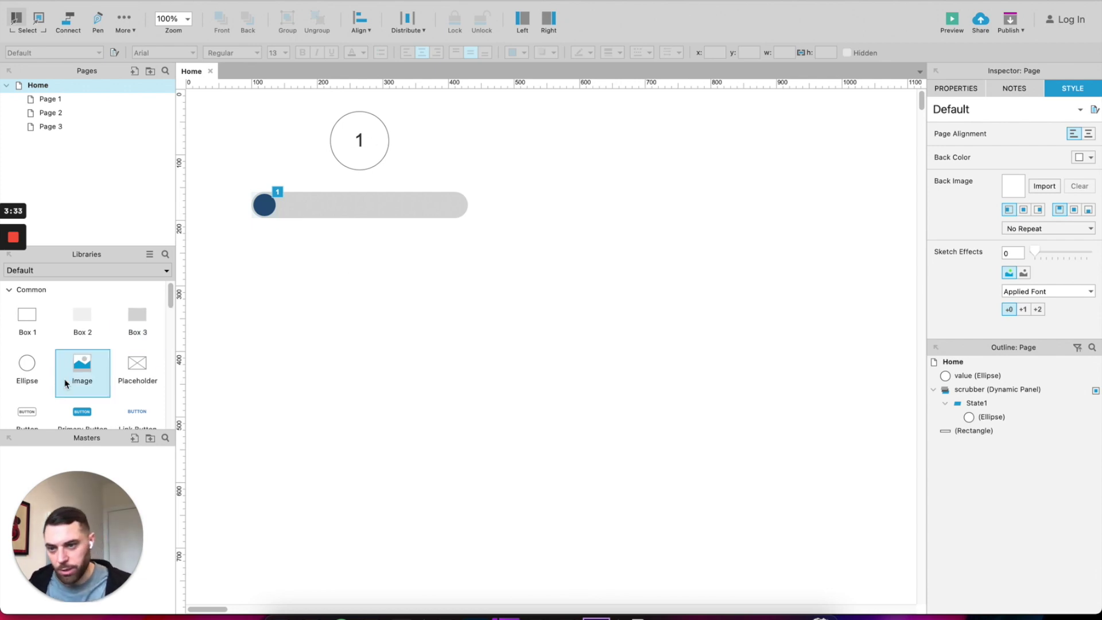
Drop a hot spot on the scrubber, name it HS_1, and duplicate it along the bar
scroll(171, 298, down, 3)
drag(82, 383, 265, 244)
click(967, 93)
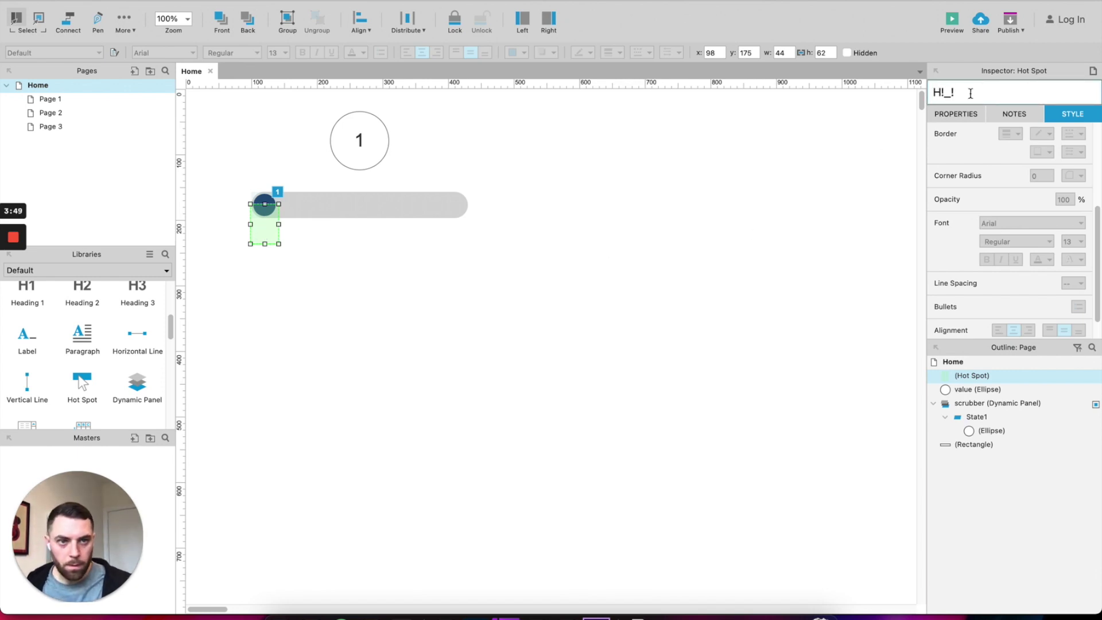
key(BackSpace)
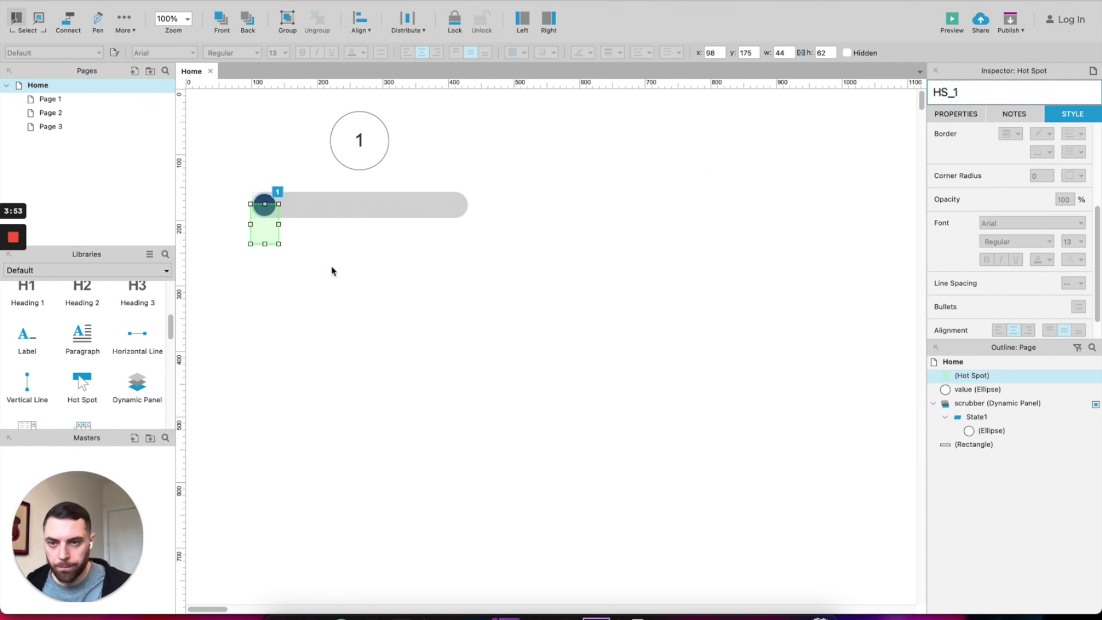
click(423, 327)
click(261, 230)
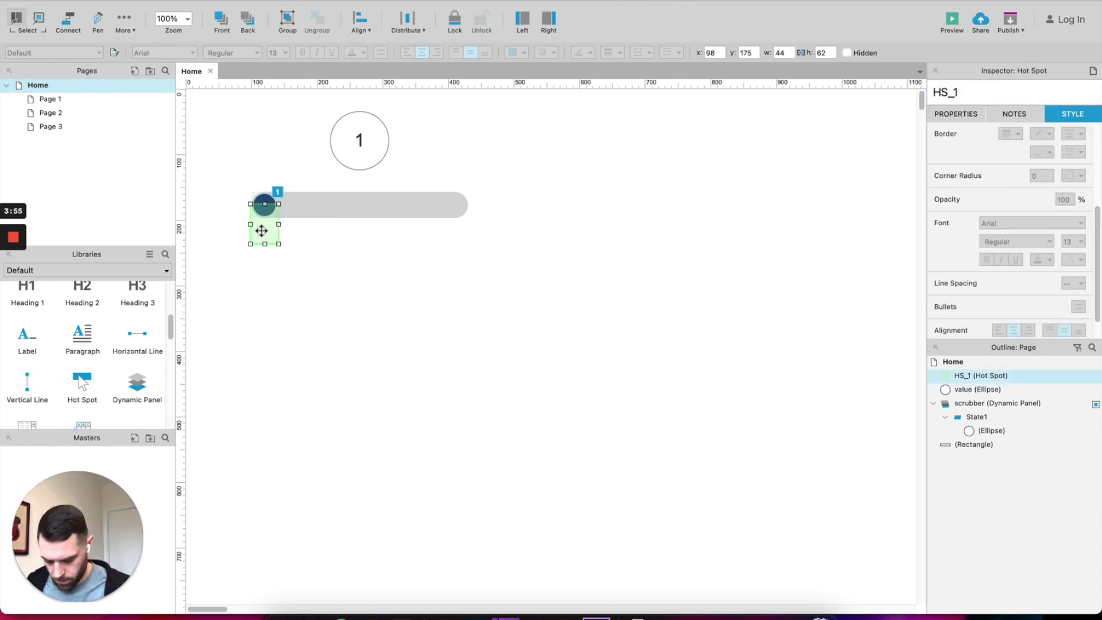
drag(262, 230, 460, 236)
Distribute the seven hot spots evenly, with the last one at the bar's end
drag(533, 273, 247, 234)
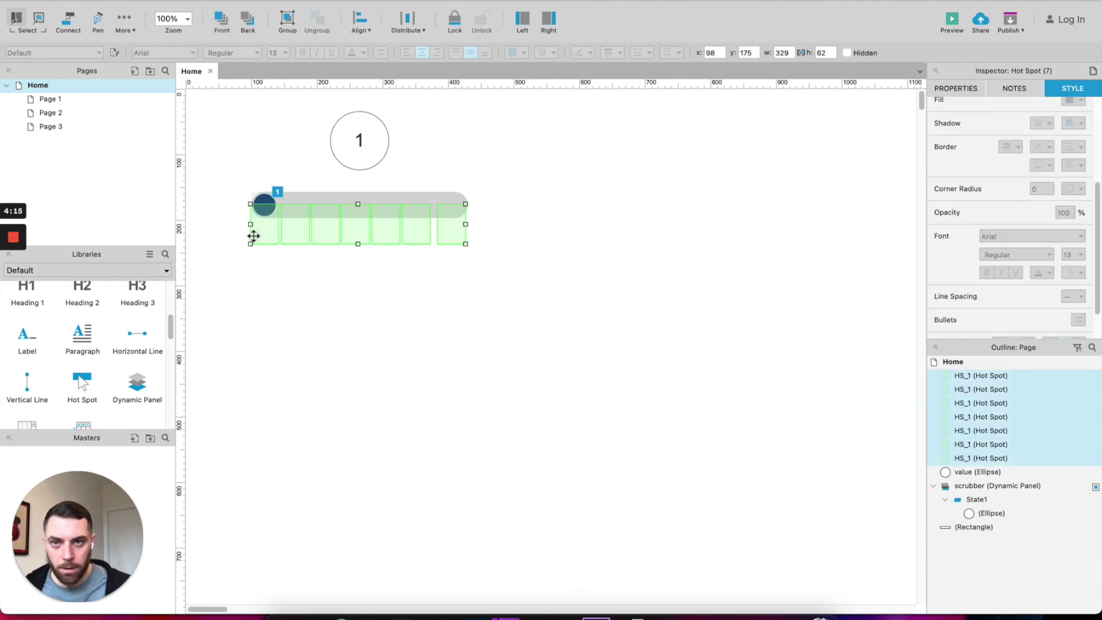
click(419, 30)
click(420, 42)
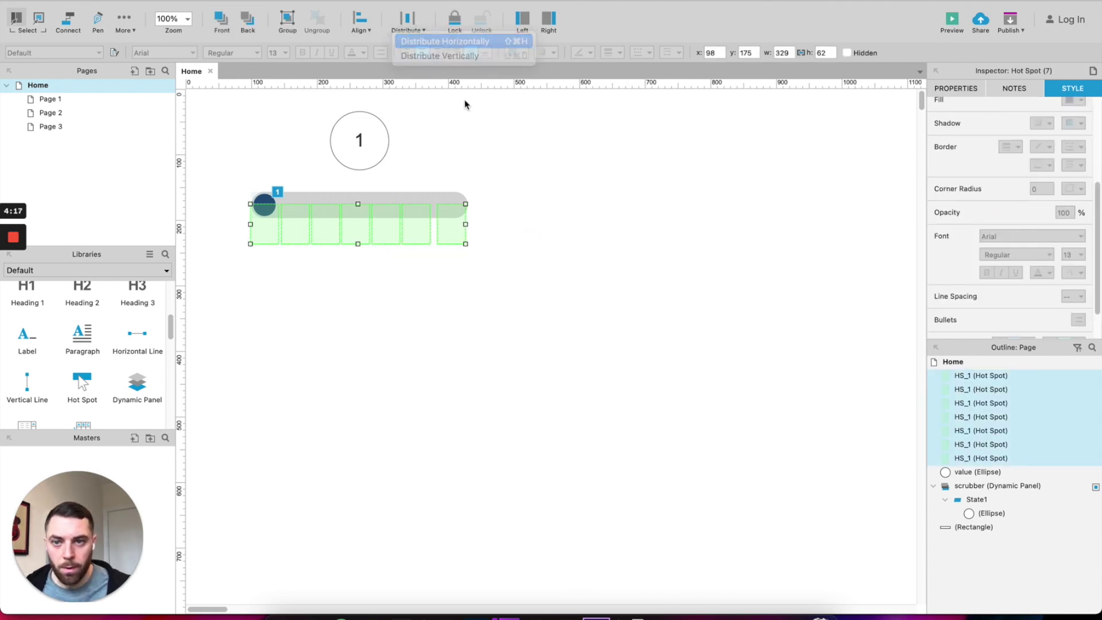
click(397, 323)
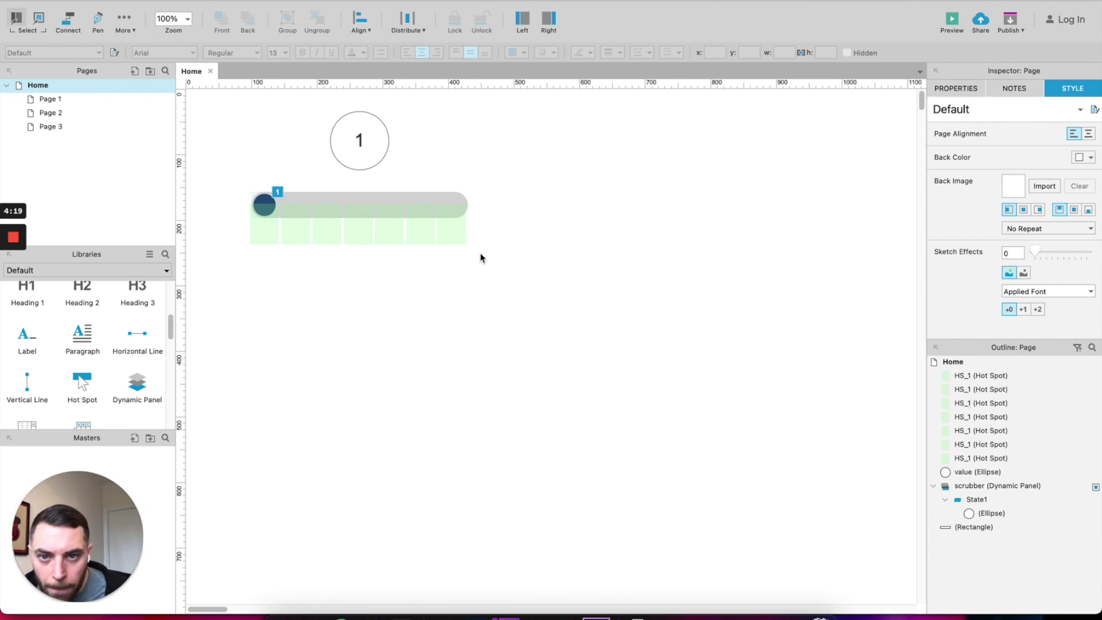
drag(440, 227, 444, 226)
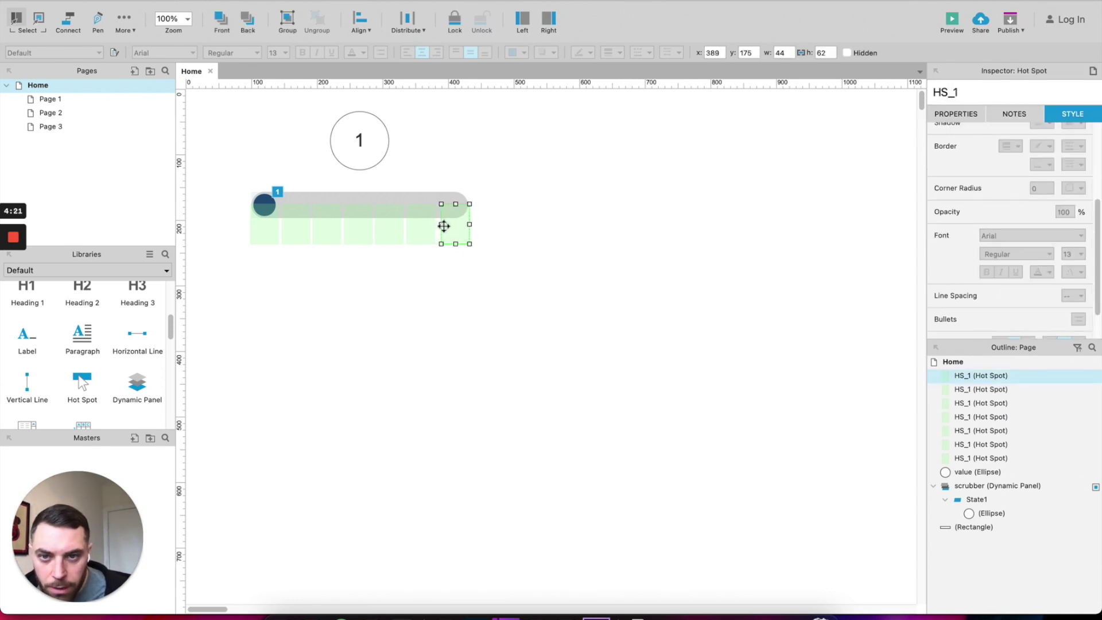
click(490, 270)
drag(503, 264, 212, 202)
click(360, 26)
click(408, 26)
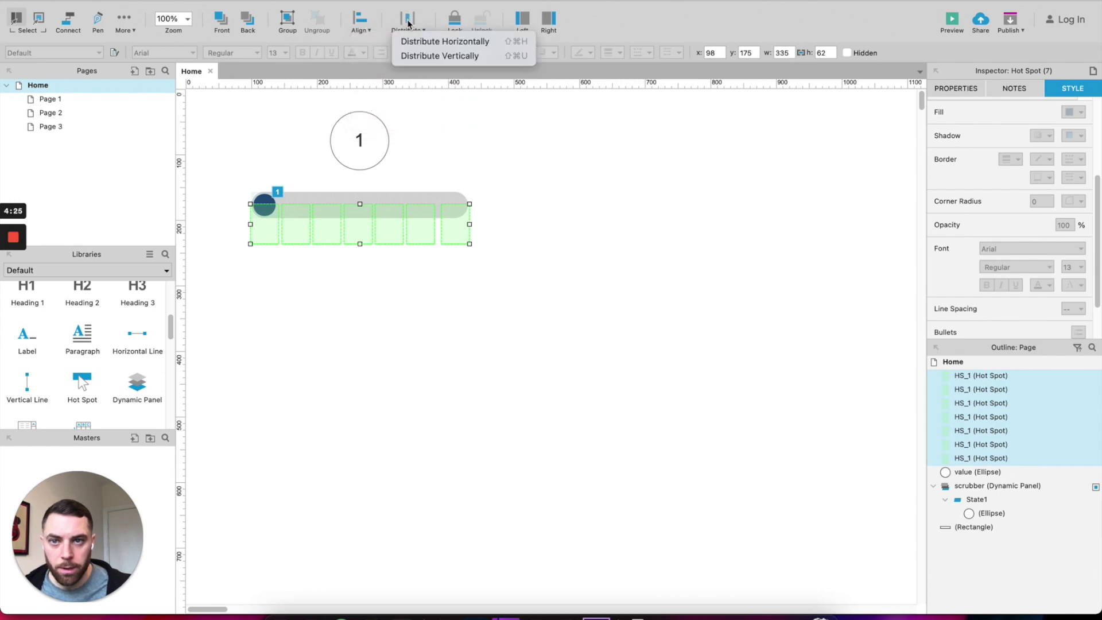
click(414, 46)
click(550, 237)
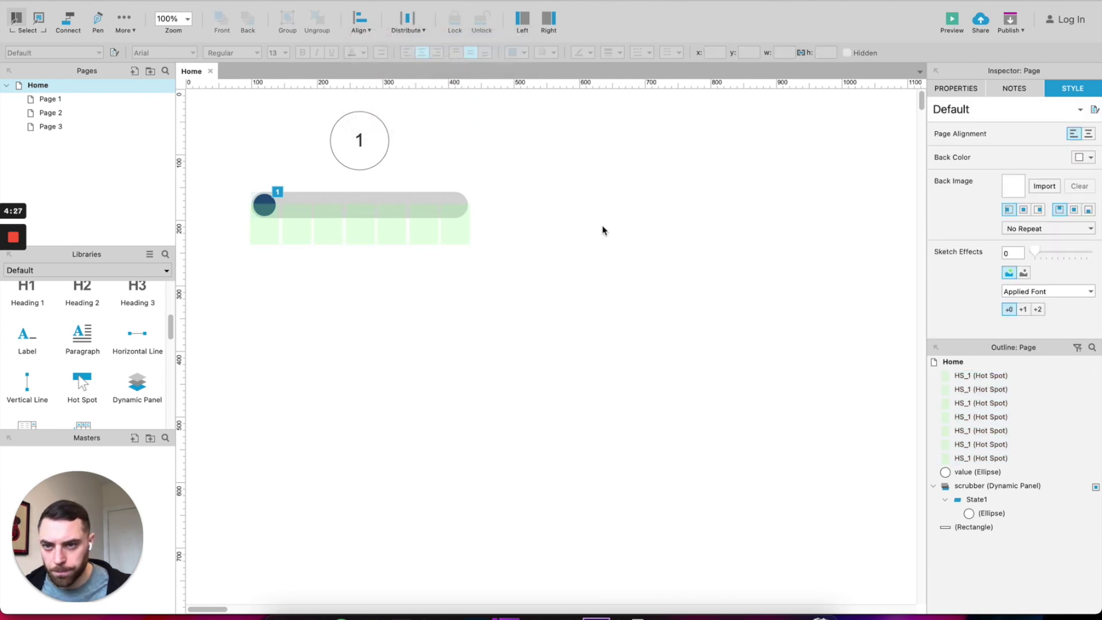
Rename the hot spots HS_2 through HS_7 from left to right
click(292, 228)
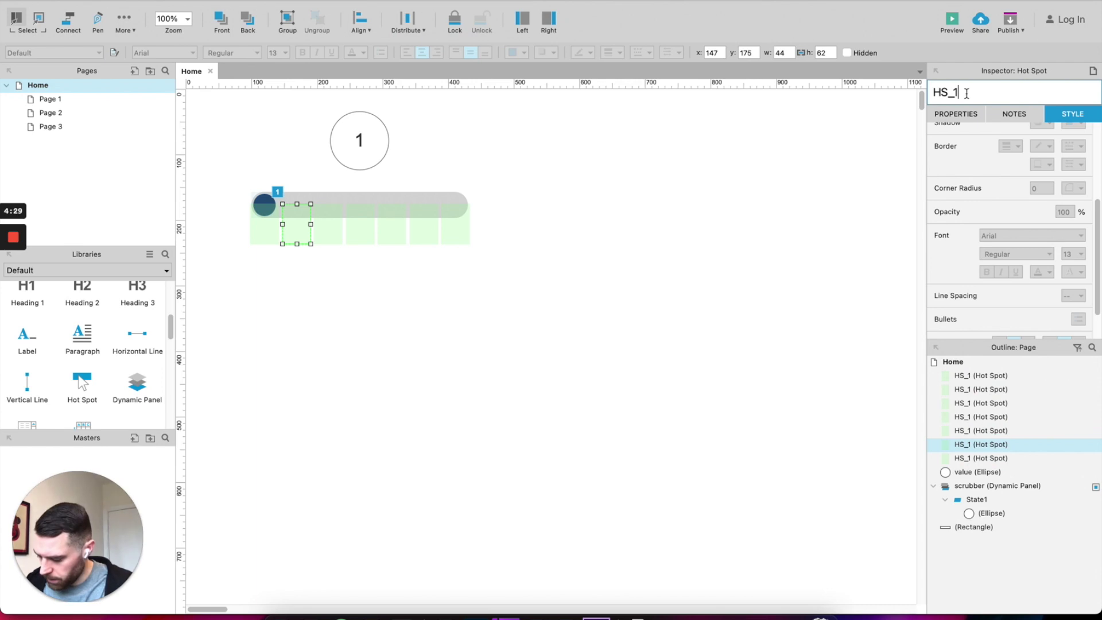
key(BackSpace)
text(2)
click(320, 230)
click(992, 99)
text(3)
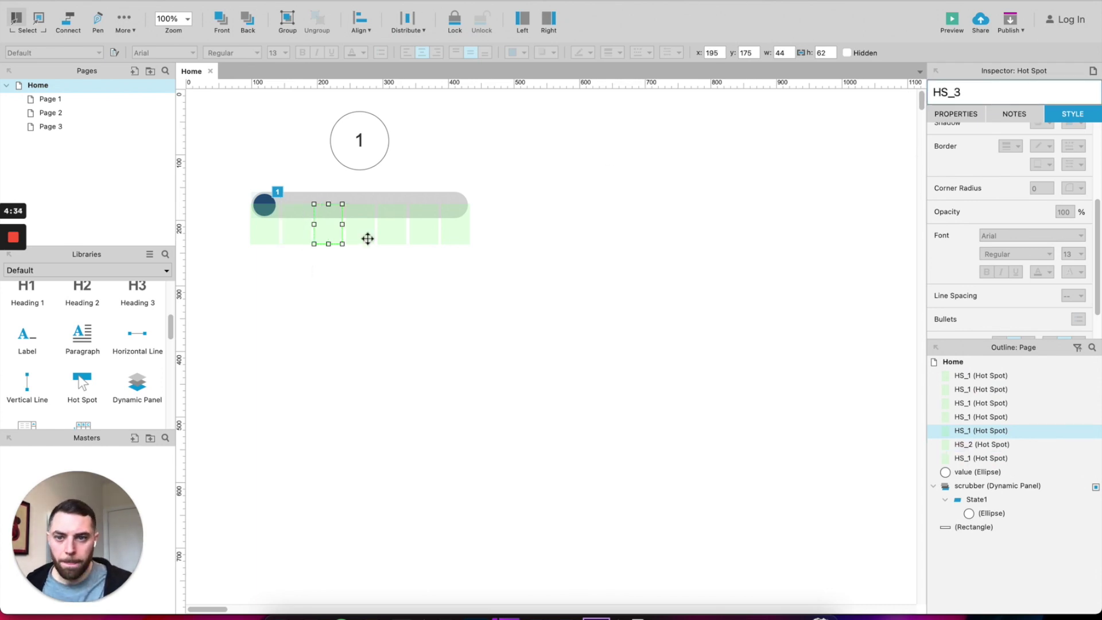
click(370, 230)
click(976, 91)
key(BackSpace)
text(4)
click(397, 226)
key(BackSpace)
text(5)
click(420, 227)
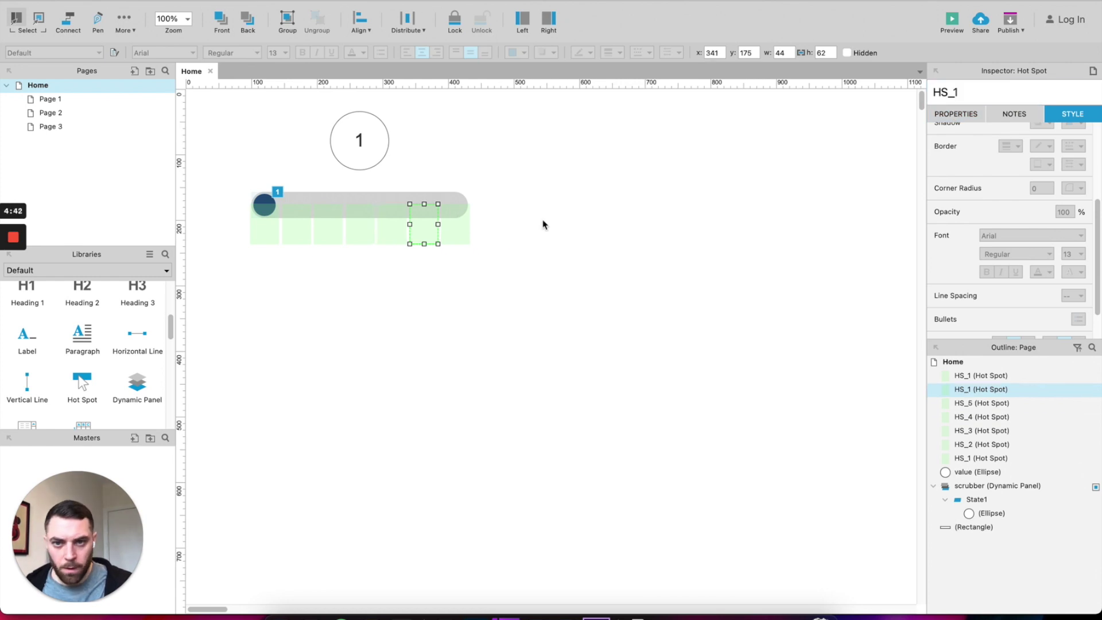
key(BackSpace)
text(6)
click(456, 227)
key(BackSpace)
text(7)
Move the hot spots above the grey bar layer and nudge them up onto the bar
drag(593, 298, 251, 224)
drag(1047, 461, 951, 523)
mouse_move(969, 528)
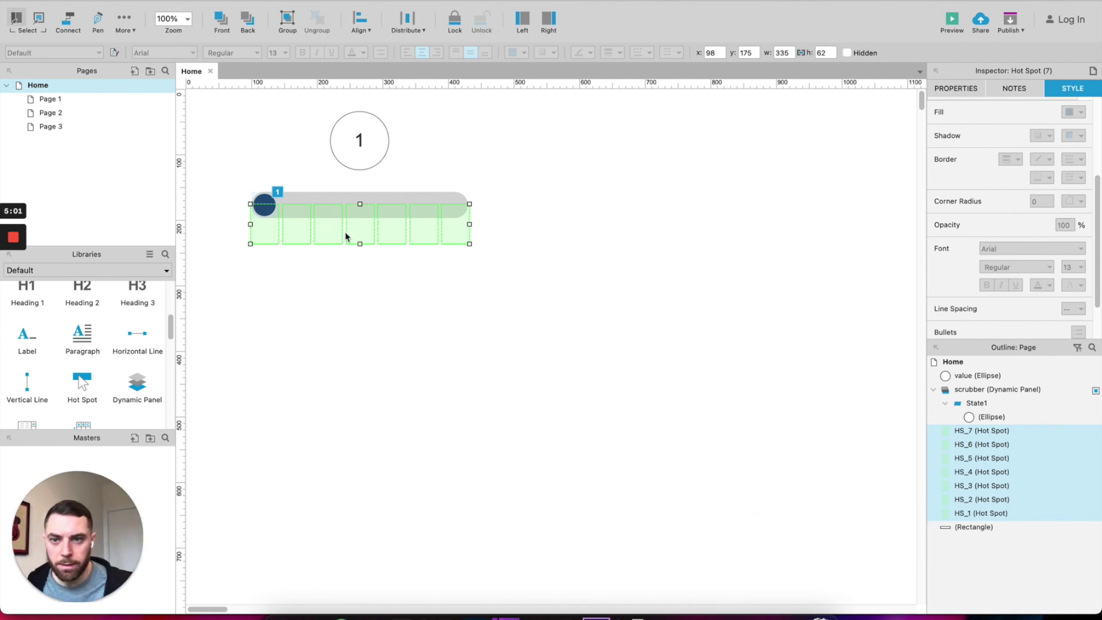
click(515, 269)
drag(515, 270, 241, 230)
key(Up)
key(Up)
key(Up)
key(Up)
key(Up)
key(Up)
key(Up)
key(Up)
key(Up)
key(Up)
key(Up)
key(Up)
key(Up)
key(Up)
key(Up)
key(Up)
key(Up)
key(Up)
key(Up)
key(Up)
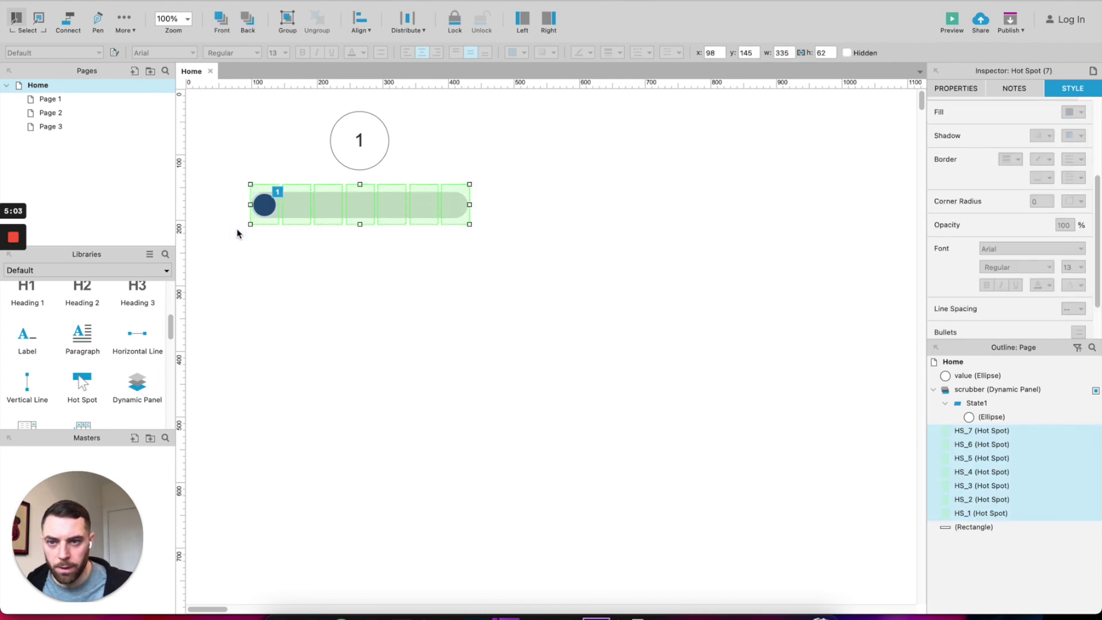
Select the scrubber and add a new case to its OnDrag event
click(573, 371)
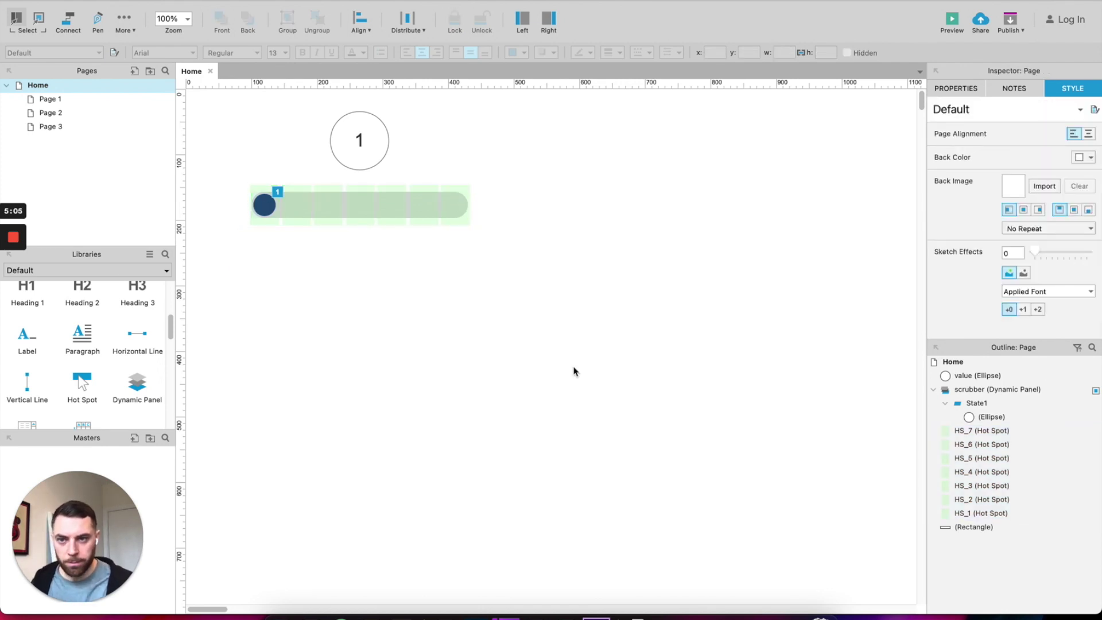
click(262, 202)
click(932, 112)
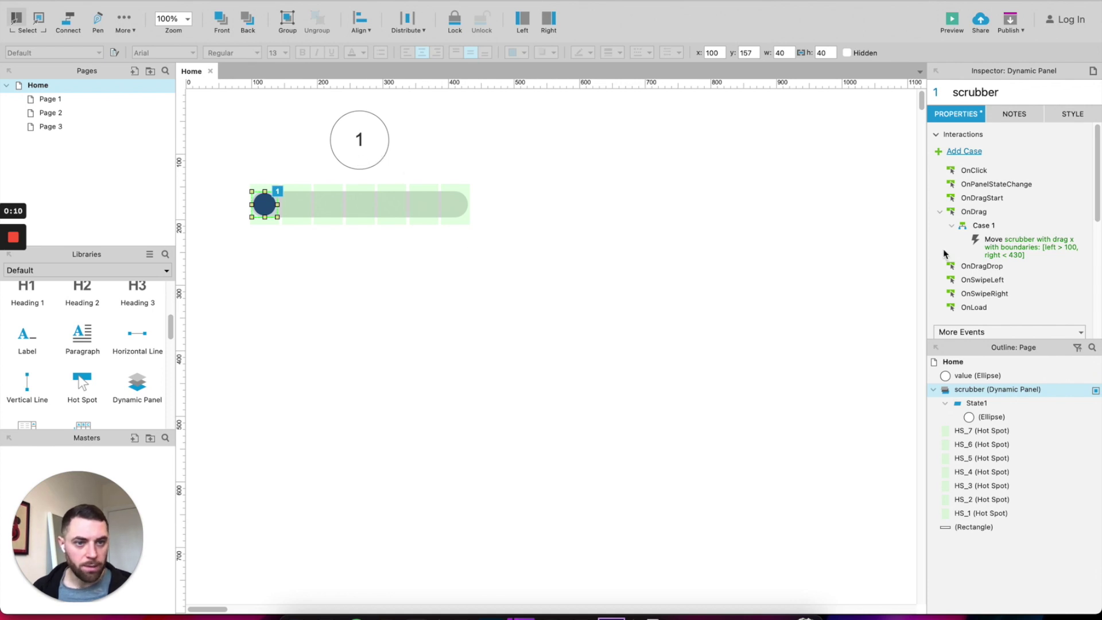
click(974, 217)
right_click(979, 216)
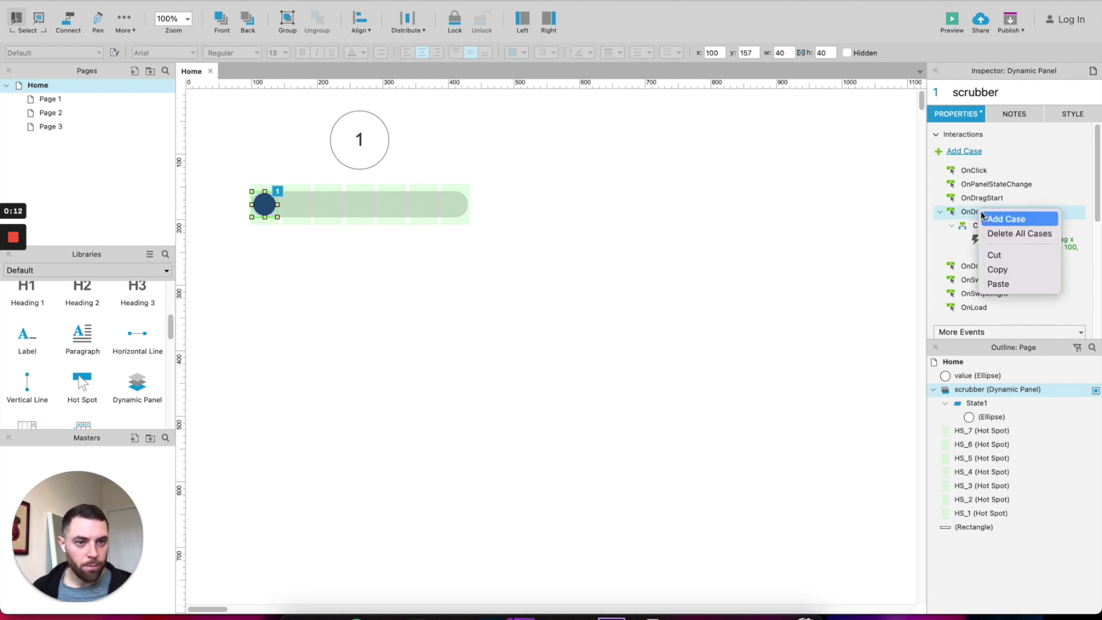
click(992, 219)
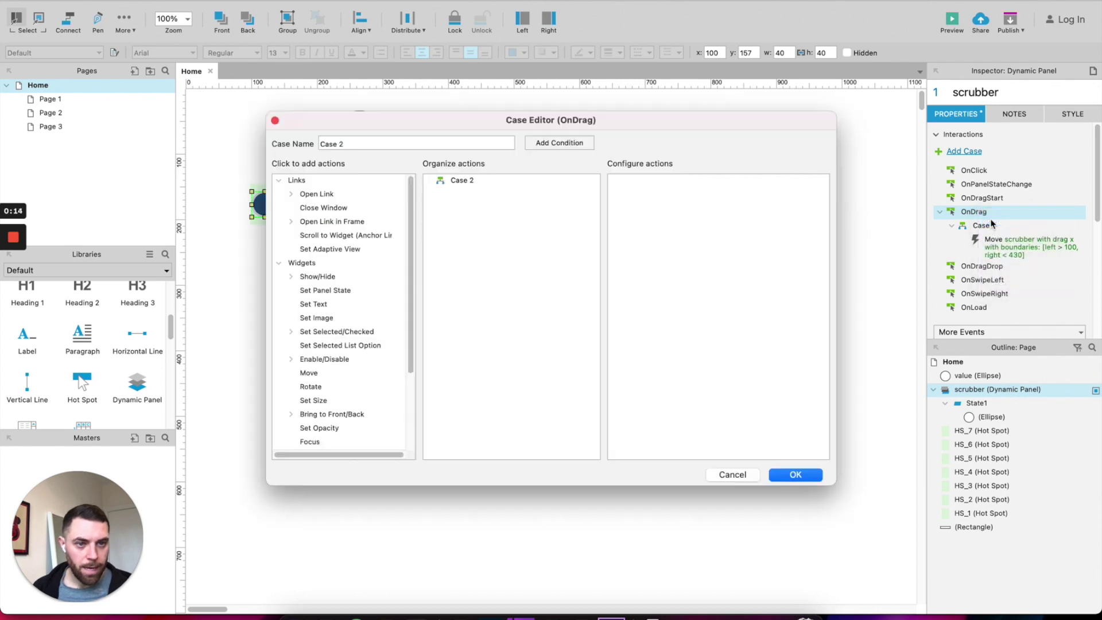
Give the case the condition scrubber over HS_1, setting the value circle's text to 1
click(558, 143)
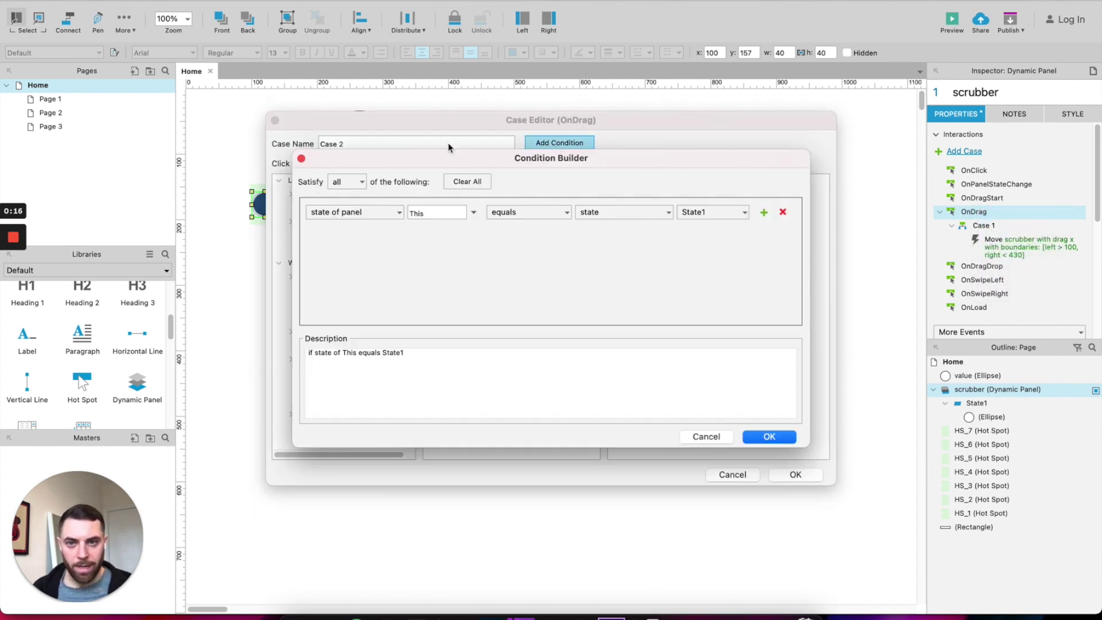
click(322, 213)
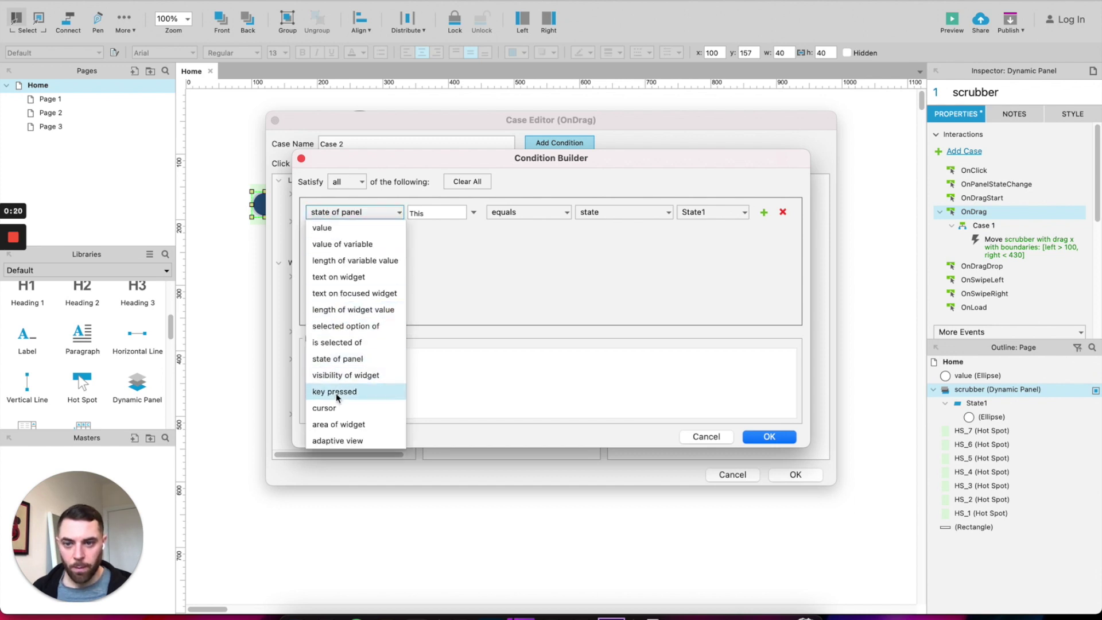
click(360, 427)
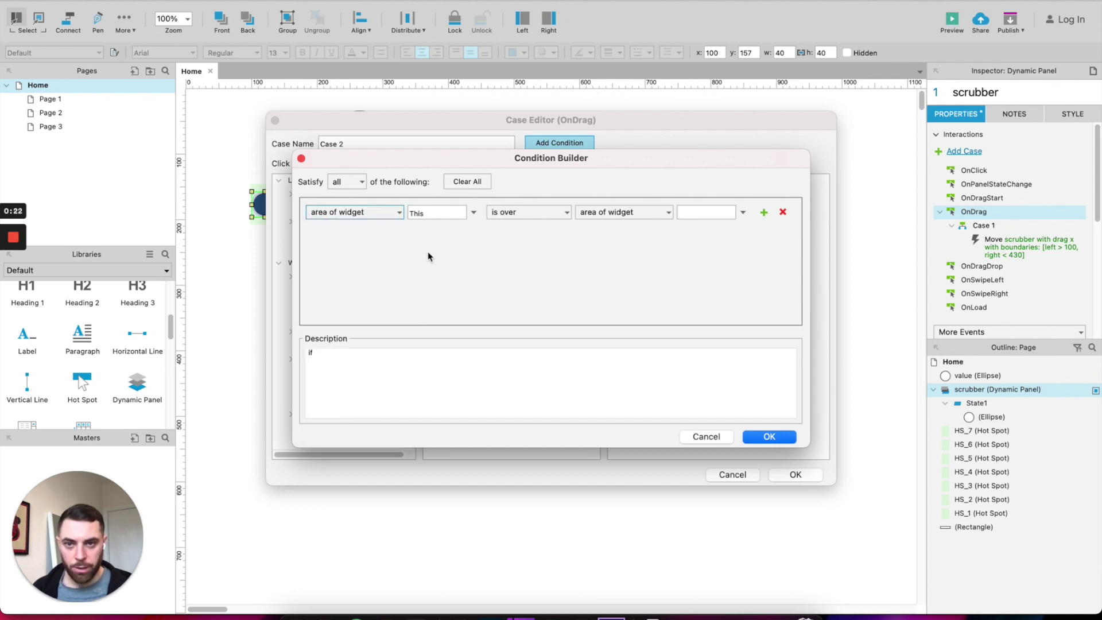
click(425, 213)
click(430, 275)
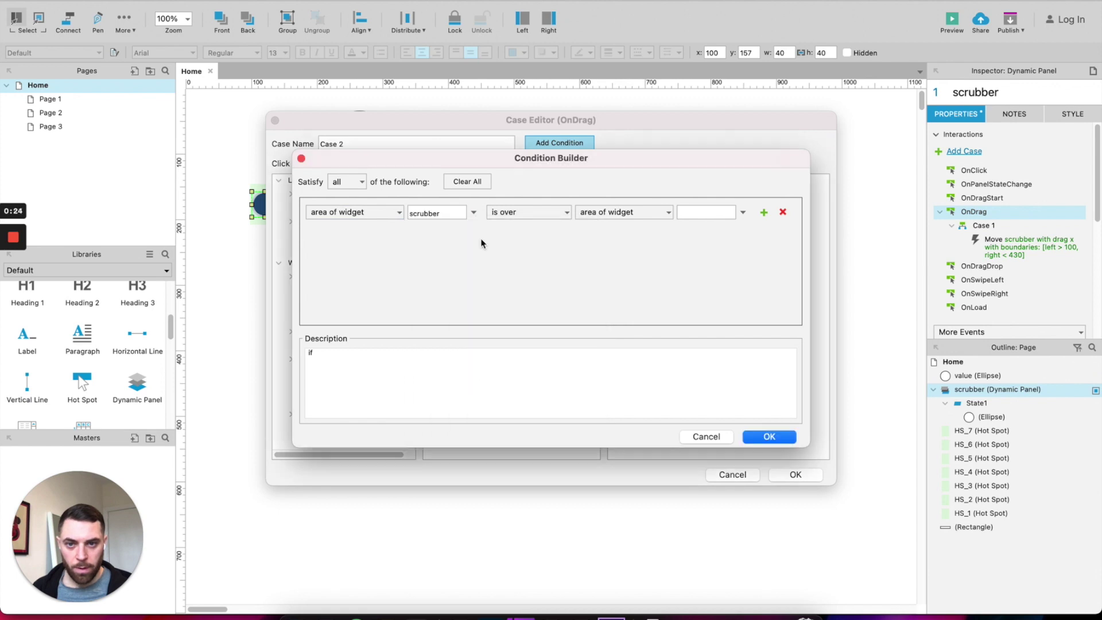
click(707, 213)
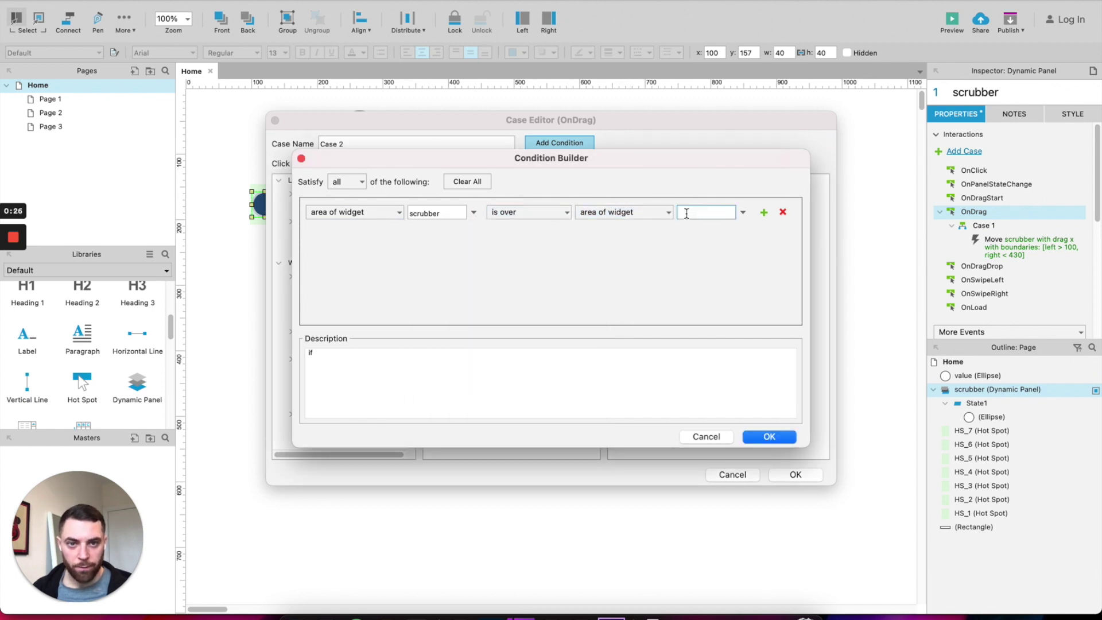
click(712, 384)
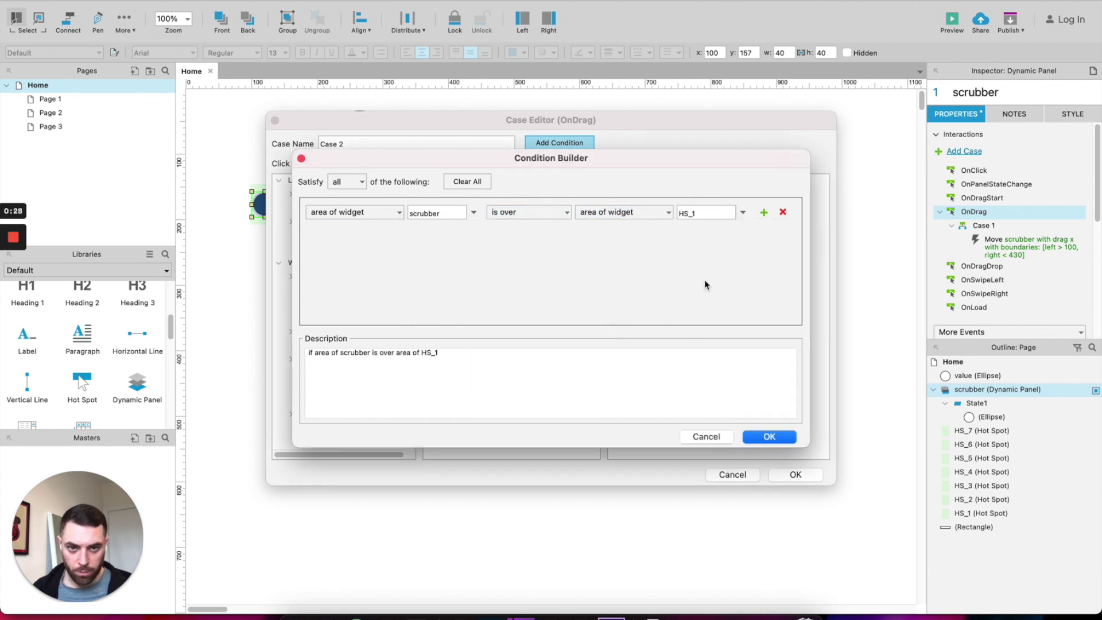
click(770, 438)
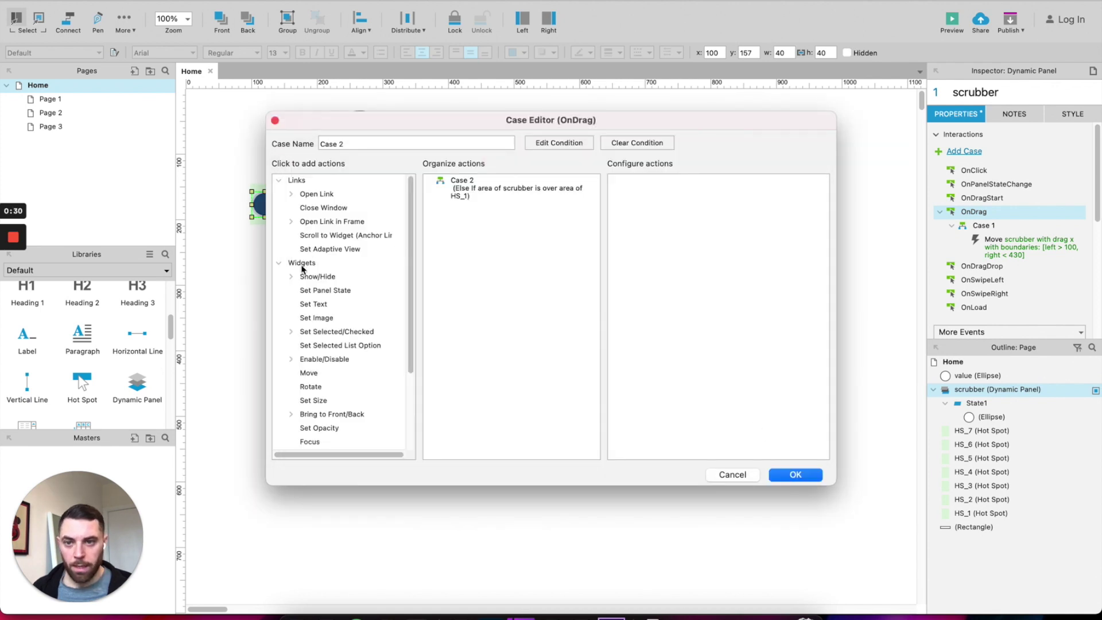
click(314, 304)
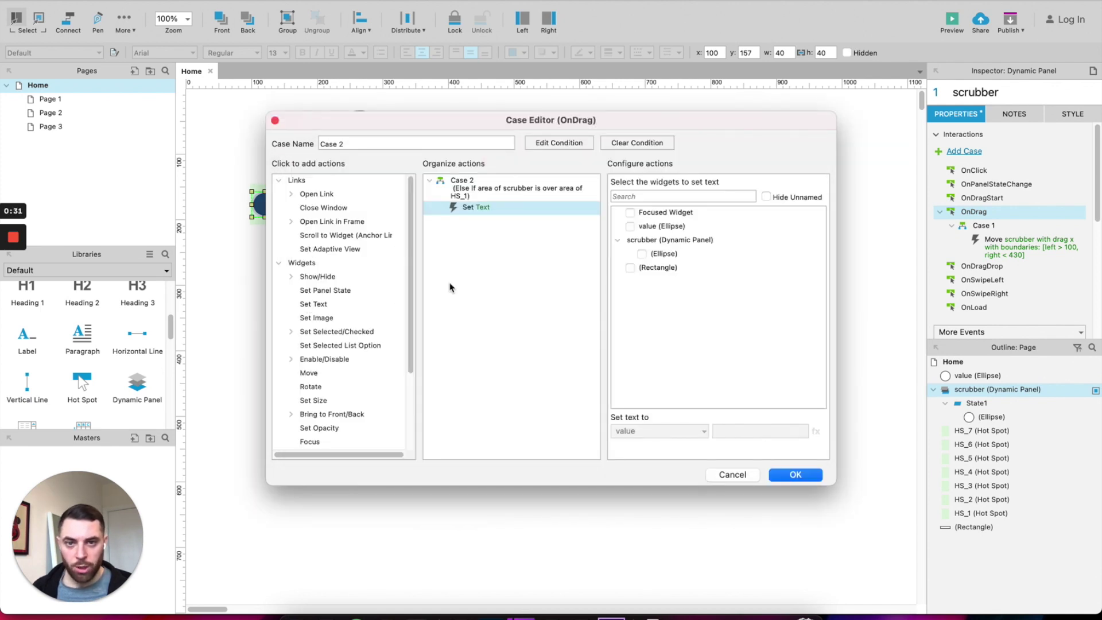
click(630, 226)
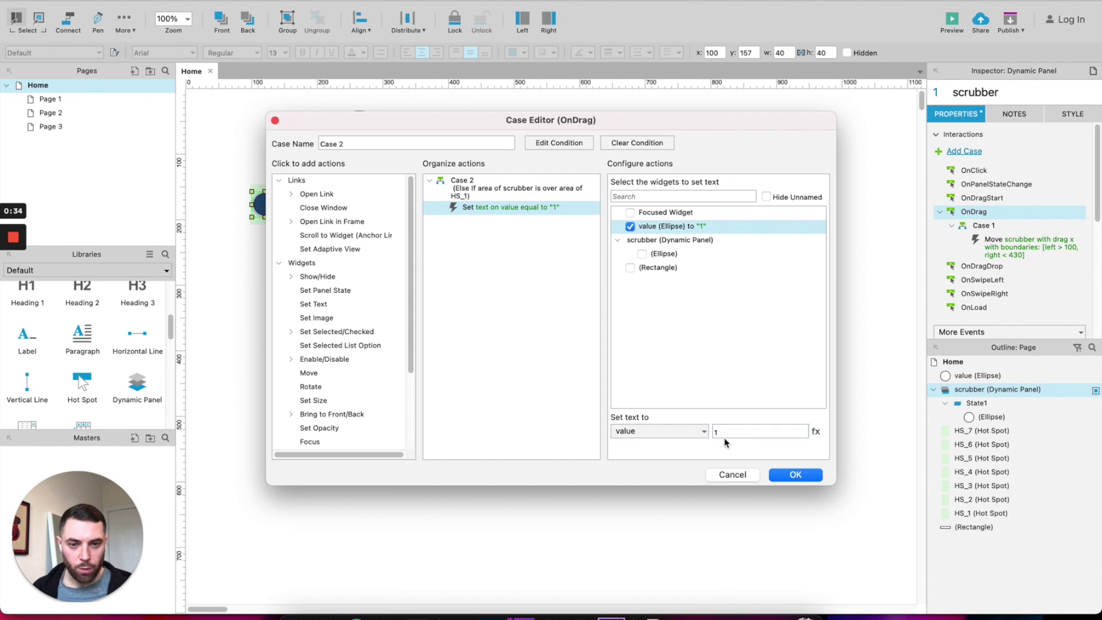
click(793, 477)
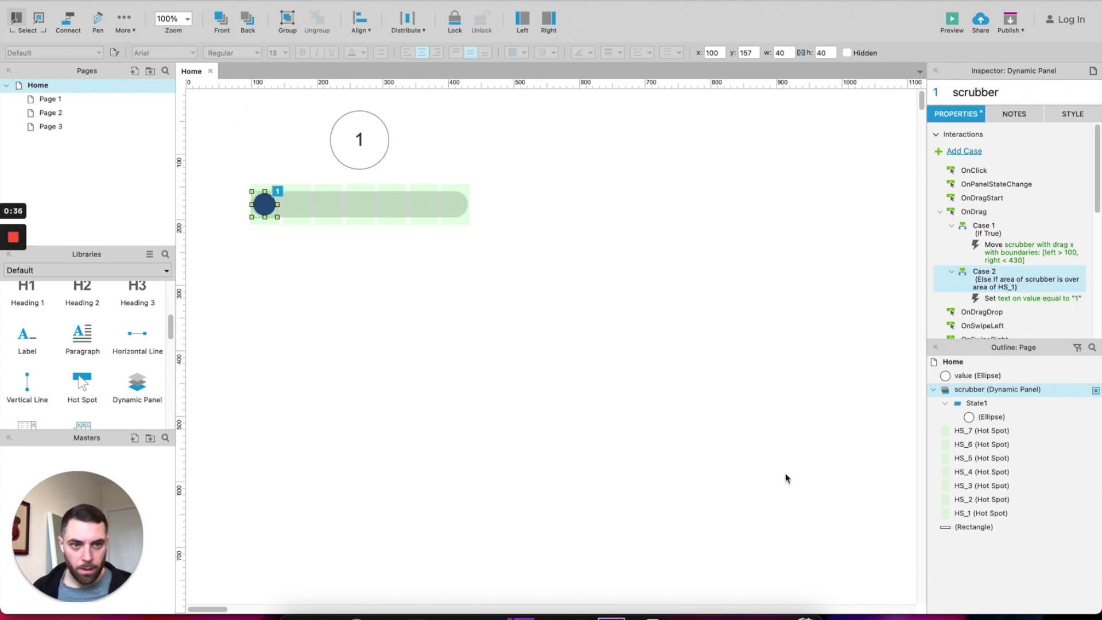
Toggle the HS_1 case from Else If to an independent If check
scroll(997, 252, down, 3)
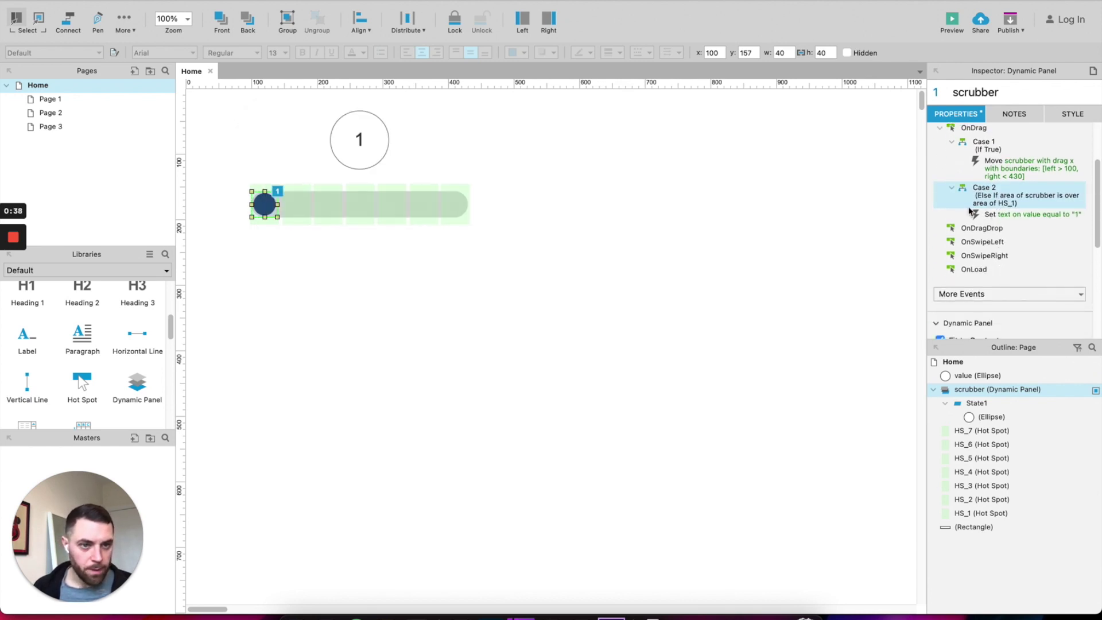
right_click(983, 199)
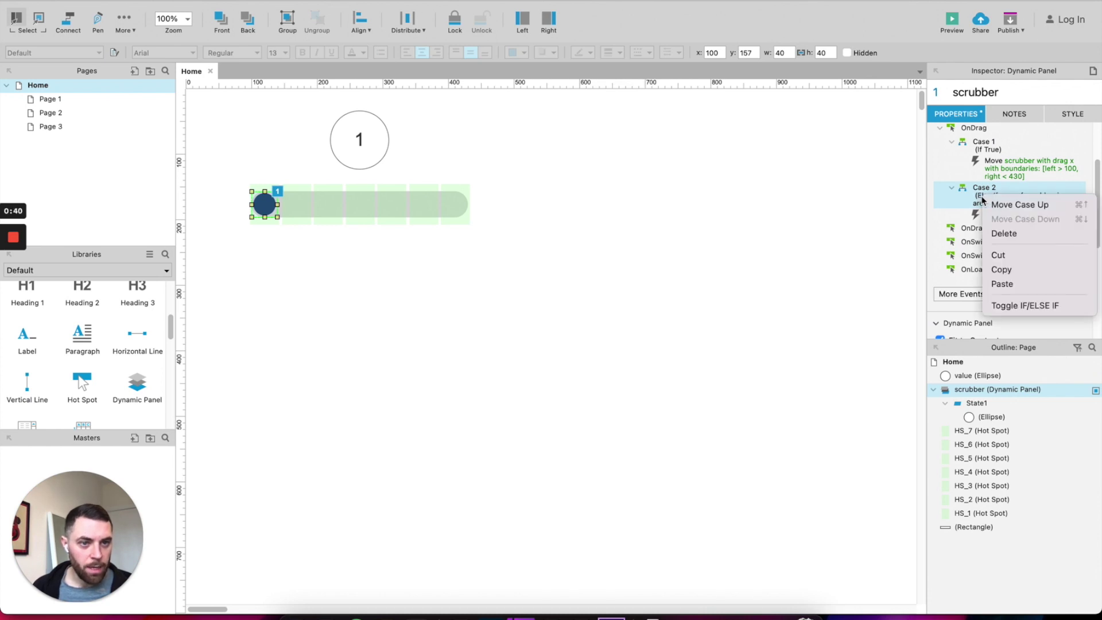
click(1016, 307)
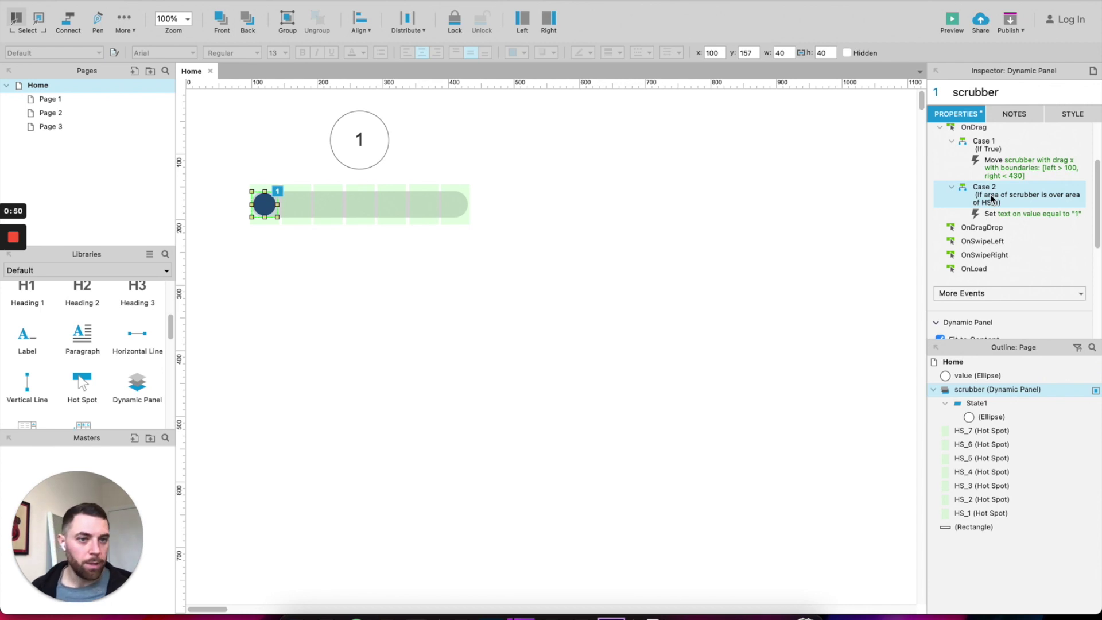
Duplicate the case, retarget its condition to HS_2 and set the circle's text to 2
key(ctrl+v)
scroll(990, 212, down, 1)
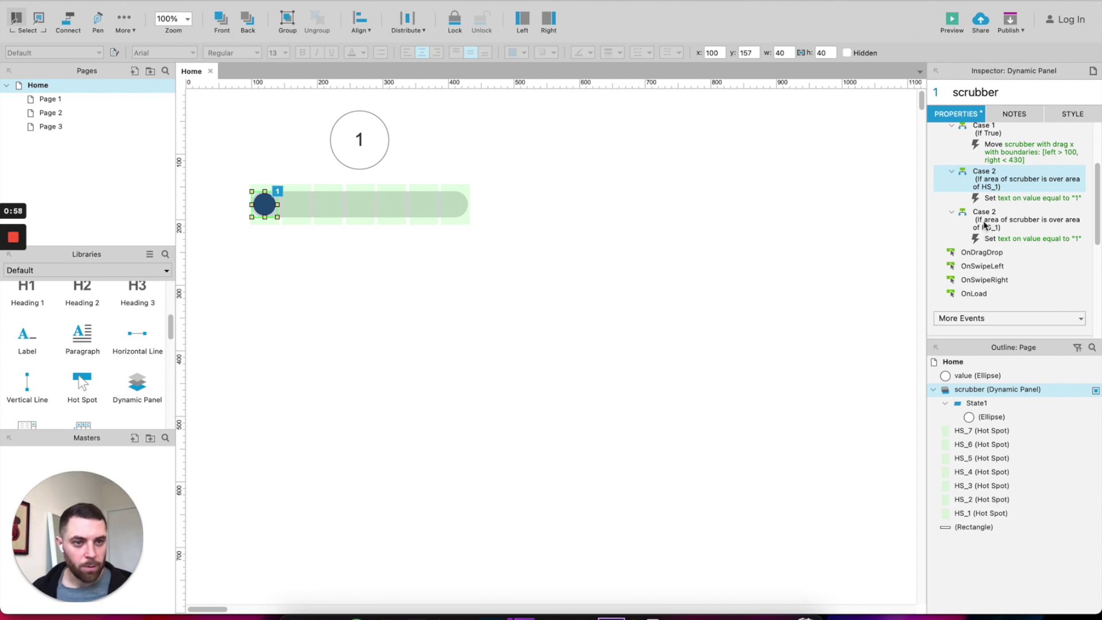
double_click(986, 225)
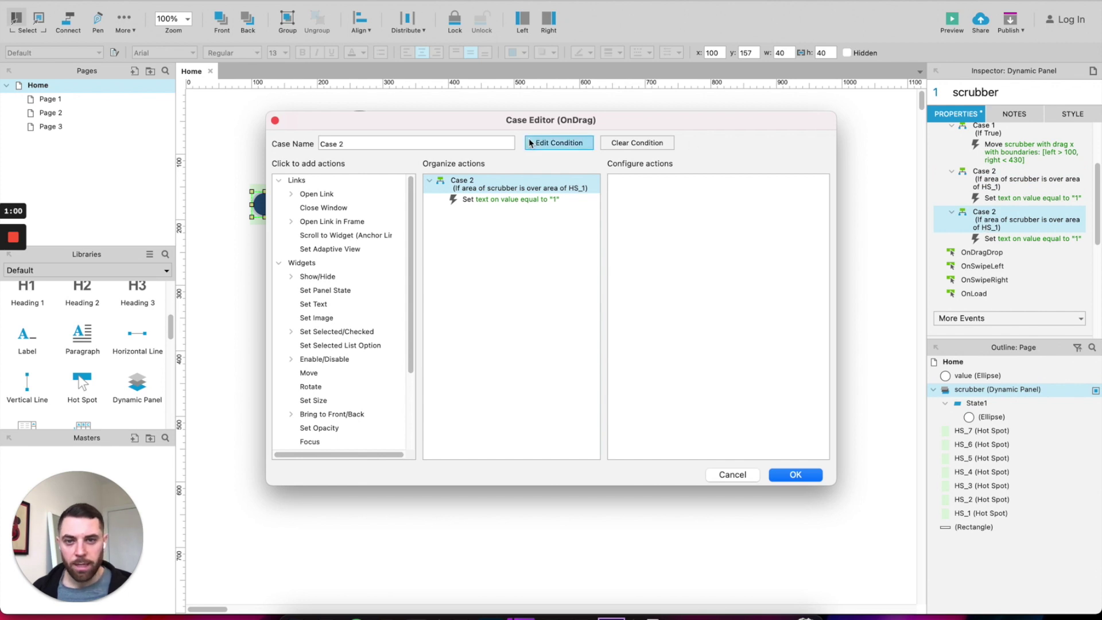
click(529, 143)
click(683, 213)
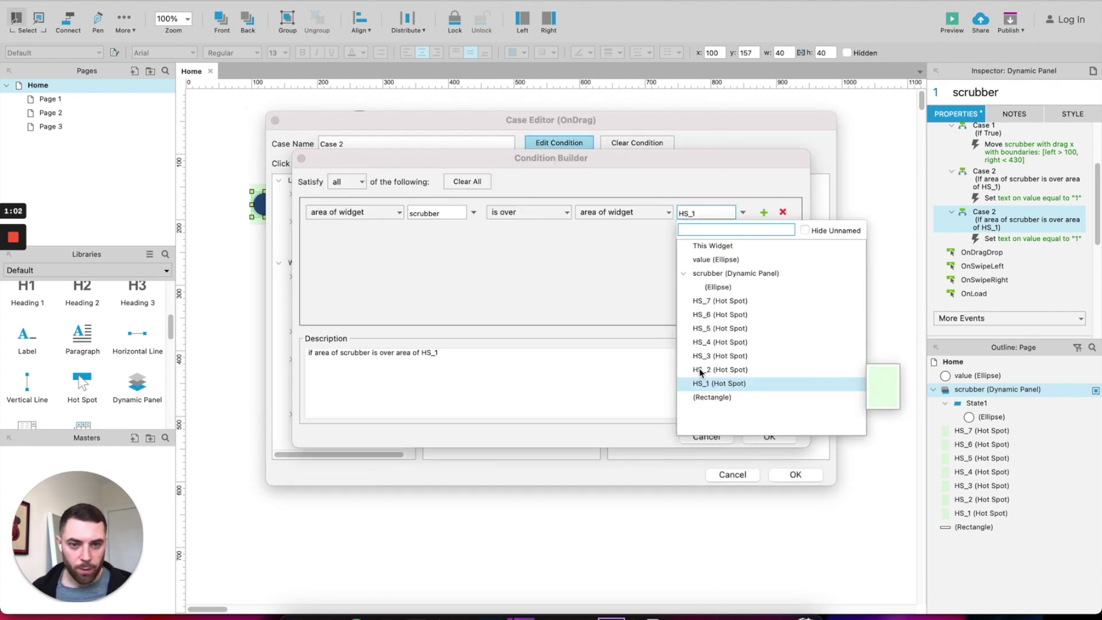
click(700, 370)
click(754, 440)
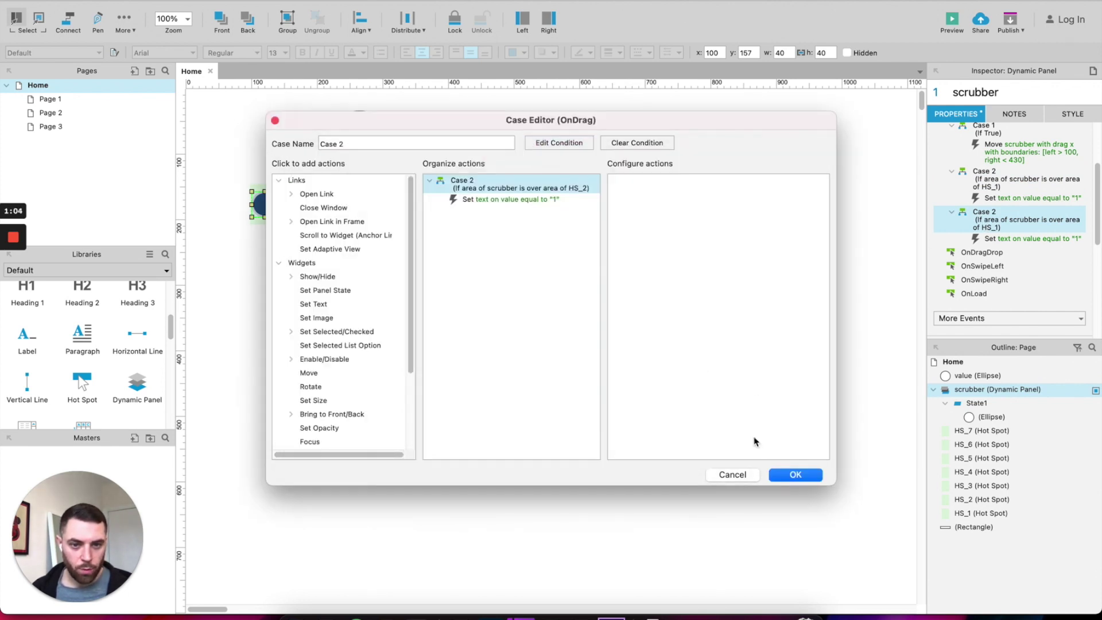
click(501, 200)
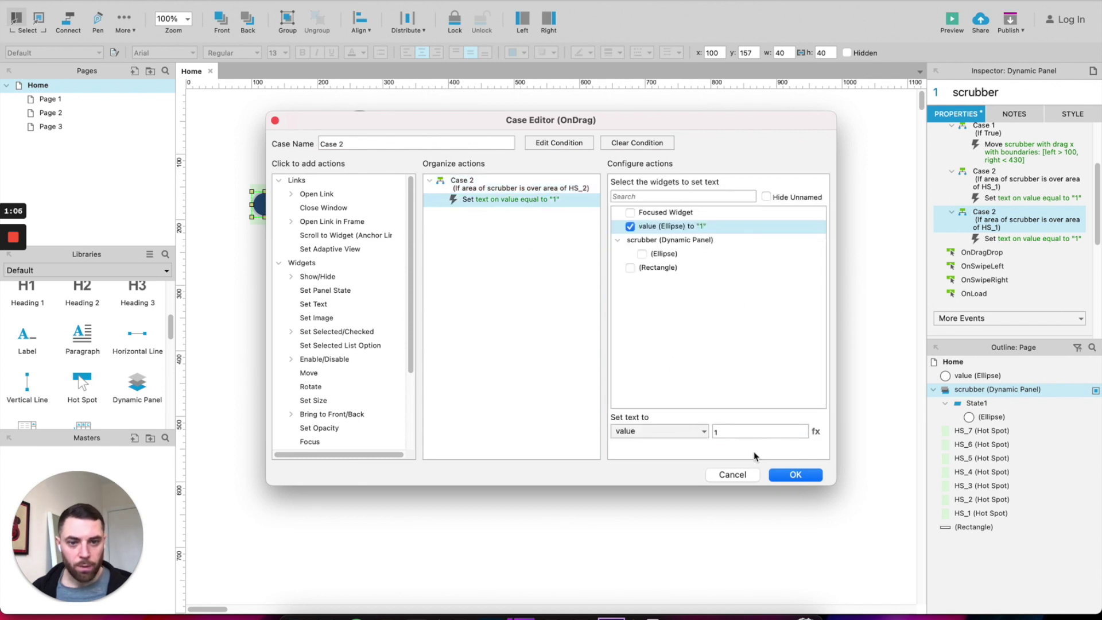
click(714, 432)
text(2)
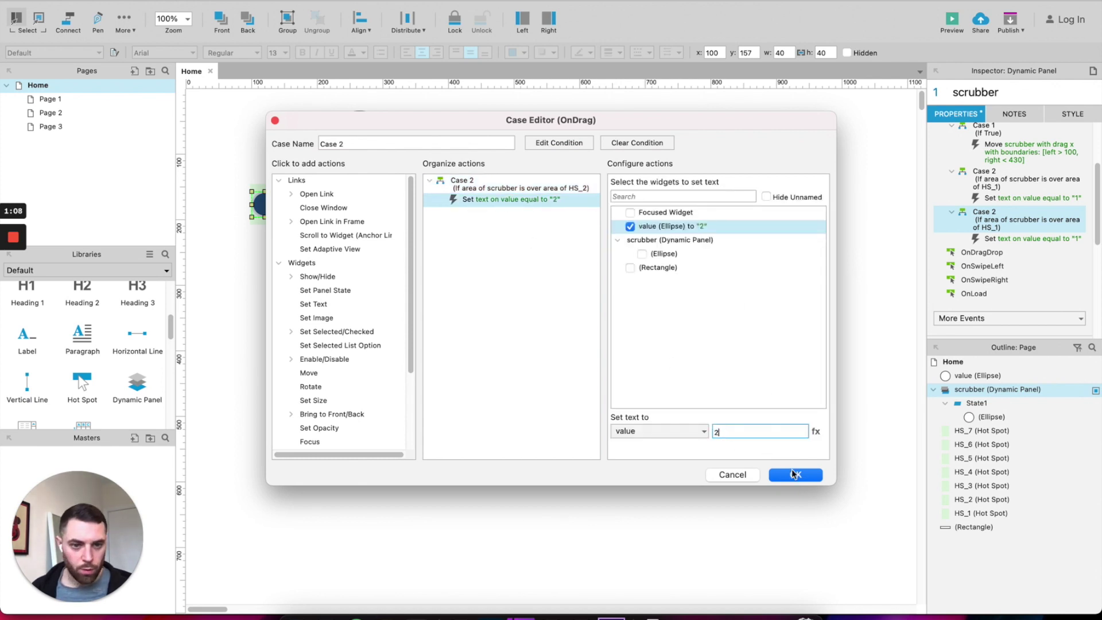
click(795, 476)
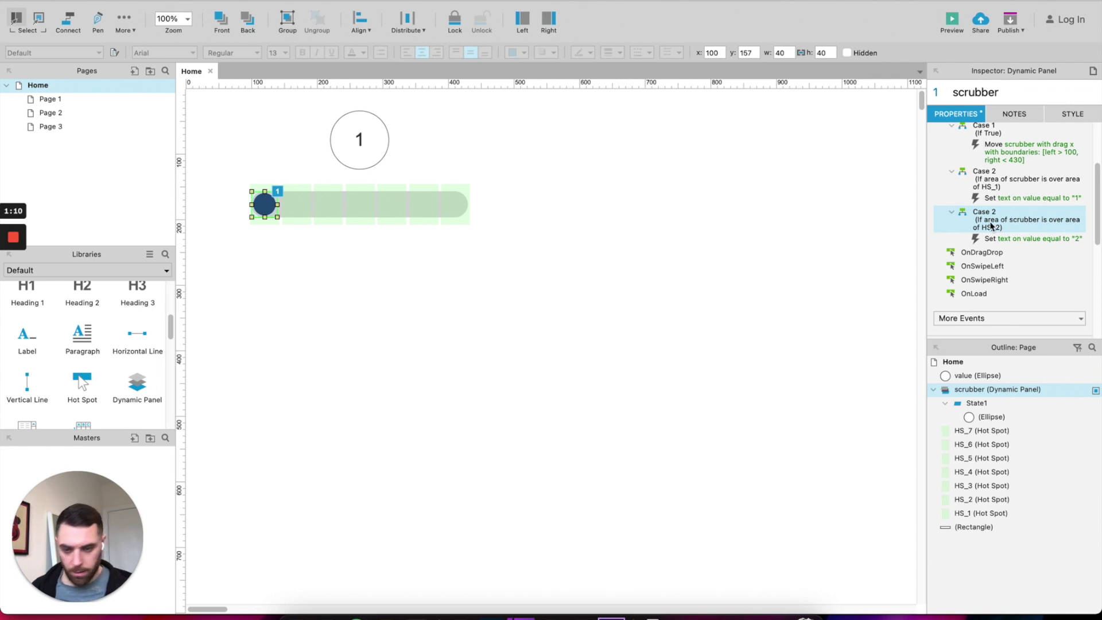
Copy the HS_2 case, retarget it to HS_3 and set the circle's text to 3
key(ctrl+c)
key(ctrl+v)
double_click(990, 259)
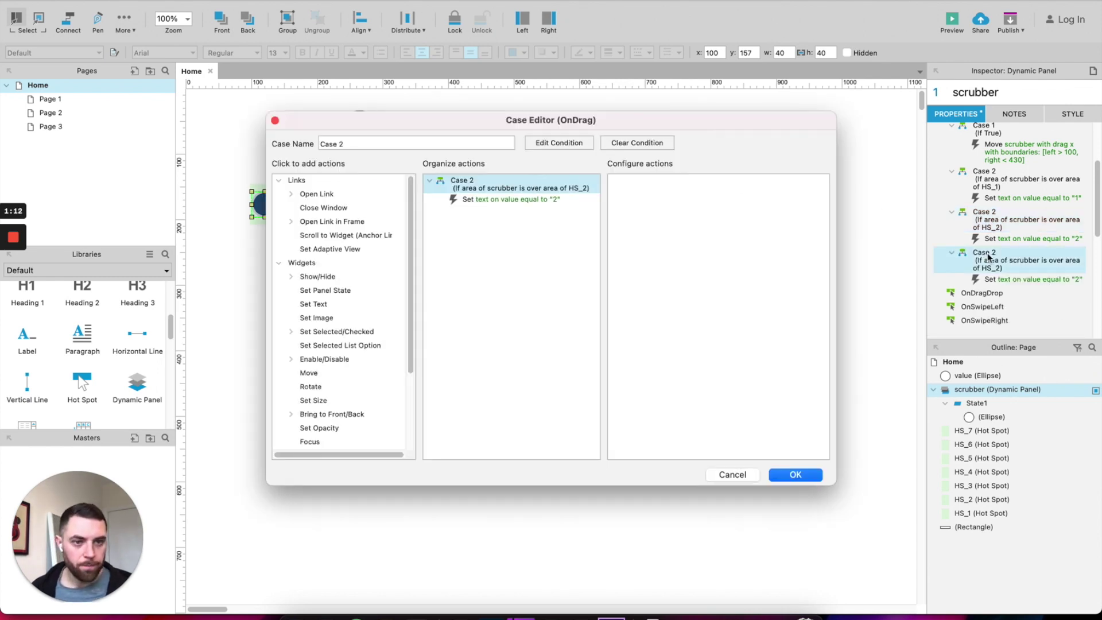
click(559, 143)
click(703, 213)
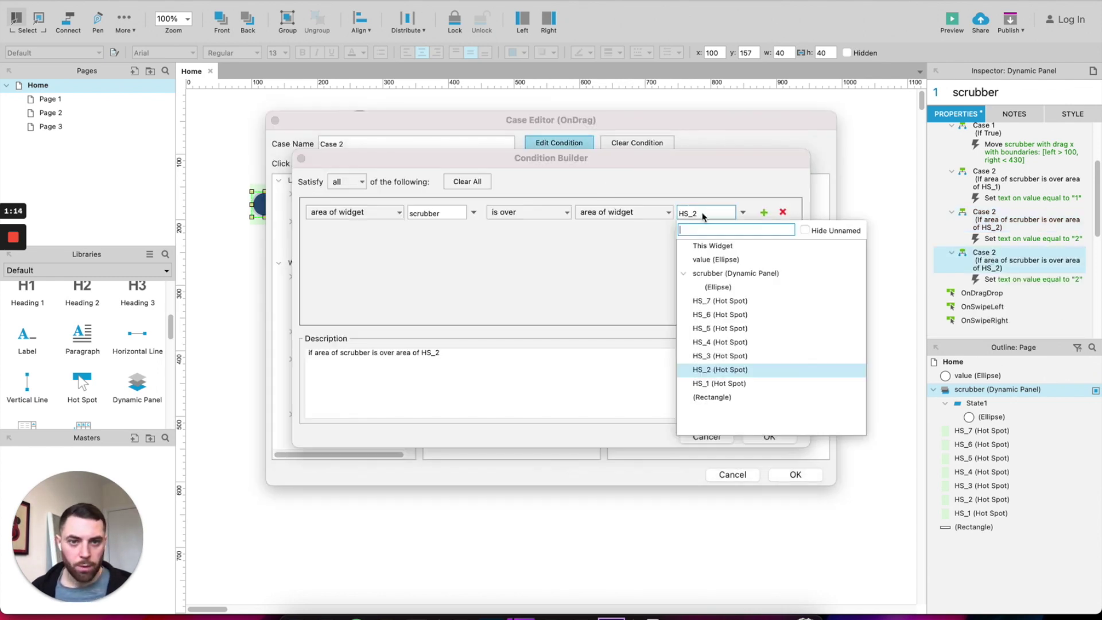
click(720, 356)
click(769, 437)
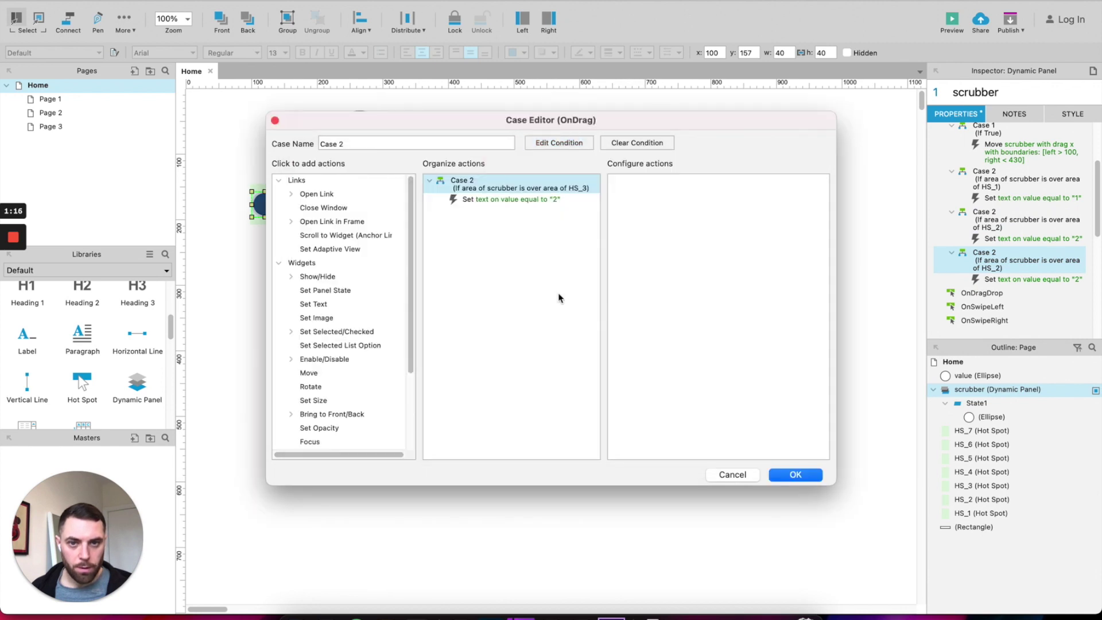
click(490, 200)
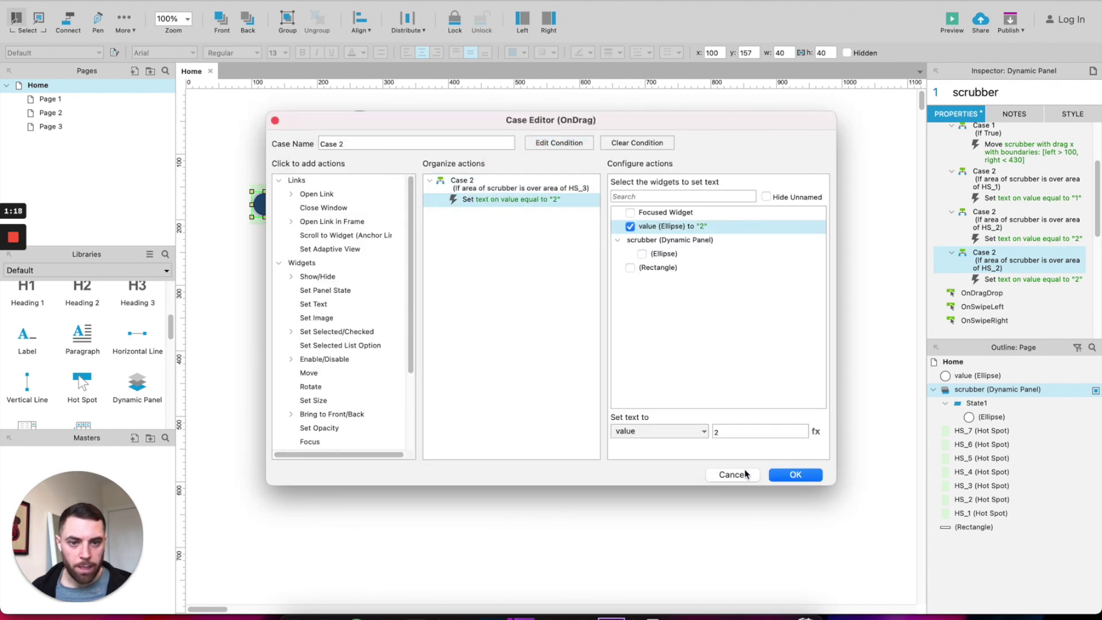
double_click(719, 431)
text(3)
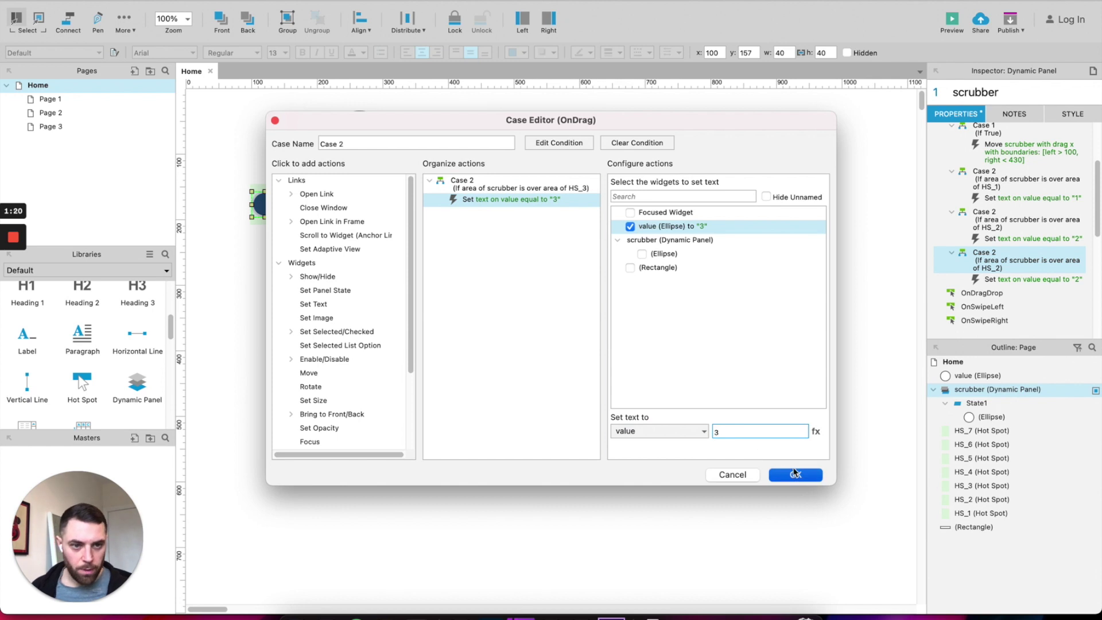
click(795, 474)
Preview the prototype in Chrome and drag the scrubber to watch the number change
click(952, 22)
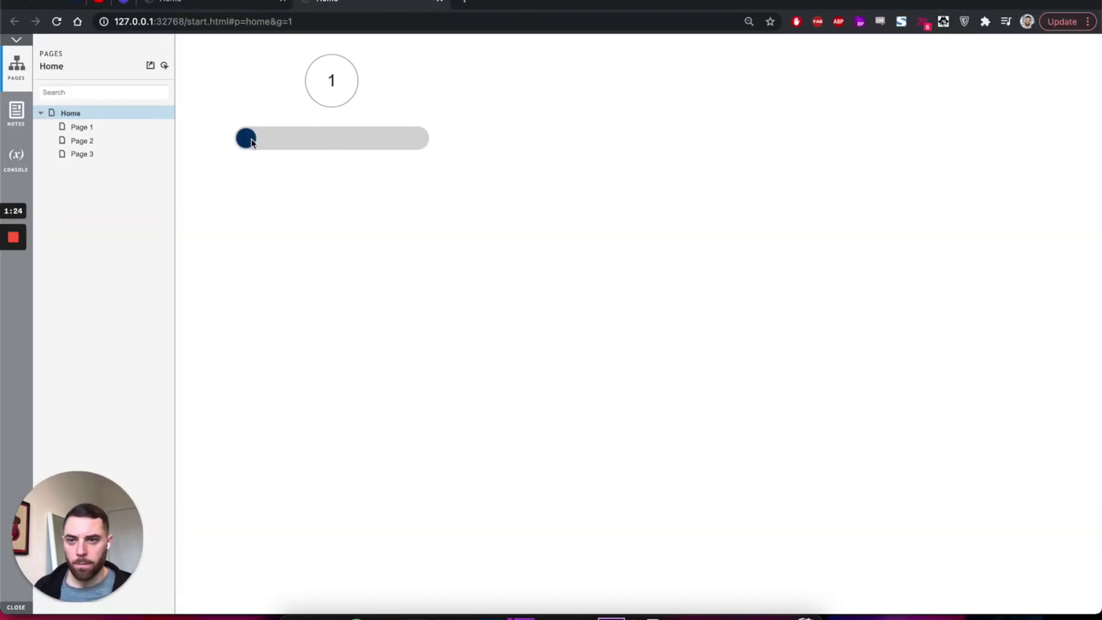
drag(249, 140, 274, 136)
Back in Axure, reselect the scrubber and copy-paste its HS_3 case
click(522, 609)
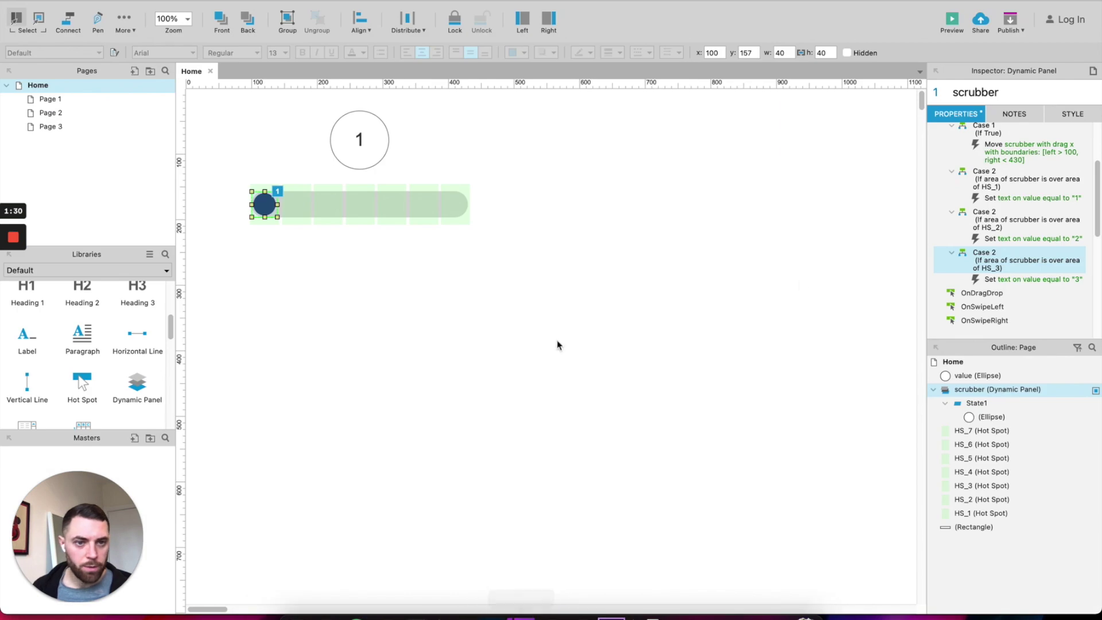
click(601, 316)
click(260, 205)
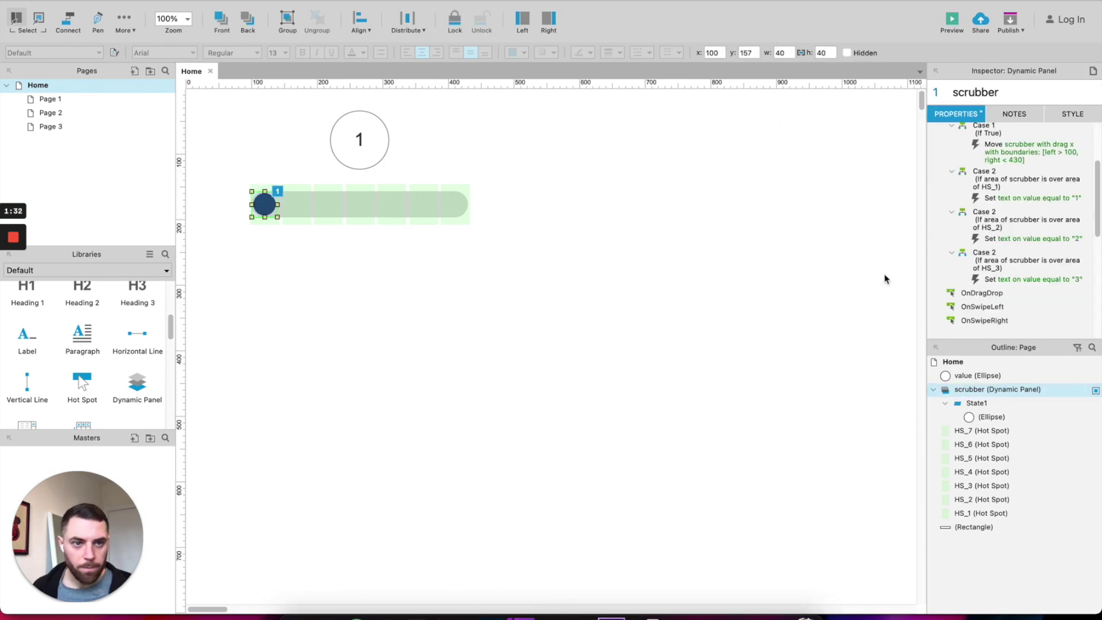
click(990, 255)
key(super+c)
key(super+v)
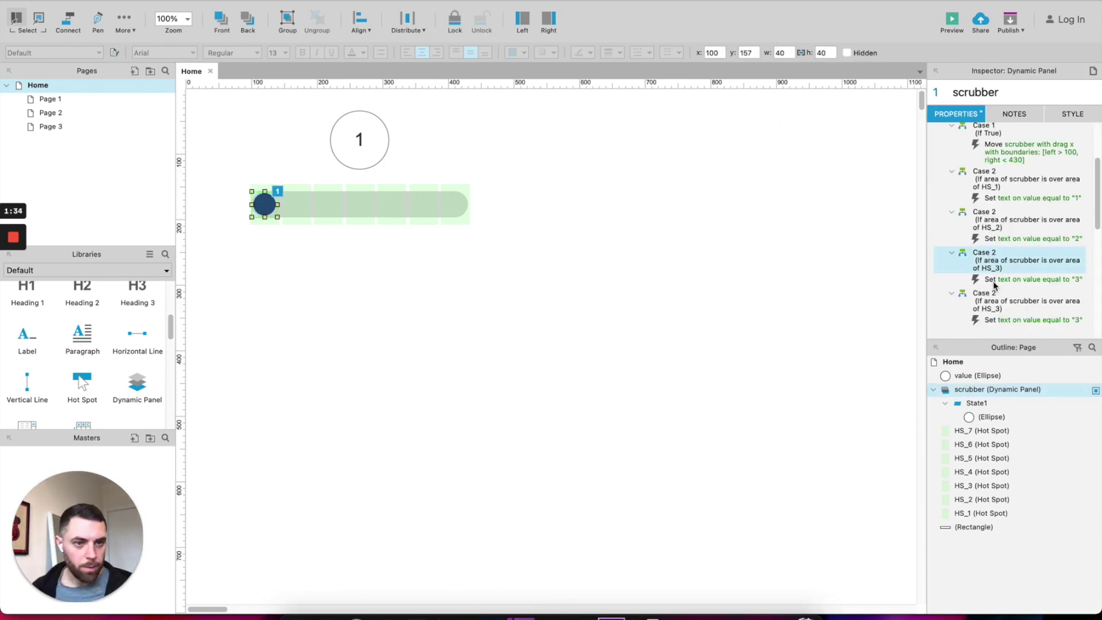
Retarget the pasted case to HS_4 and set the circle's text to 4
click(988, 298)
double_click(988, 298)
click(559, 143)
click(689, 214)
click(711, 353)
click(792, 472)
click(505, 199)
double_click(760, 431)
key(BackSpace)
text(4)
click(796, 474)
Add another copy with condition HS_5 that sets the circle's text to 5
key(super+v)
double_click(990, 258)
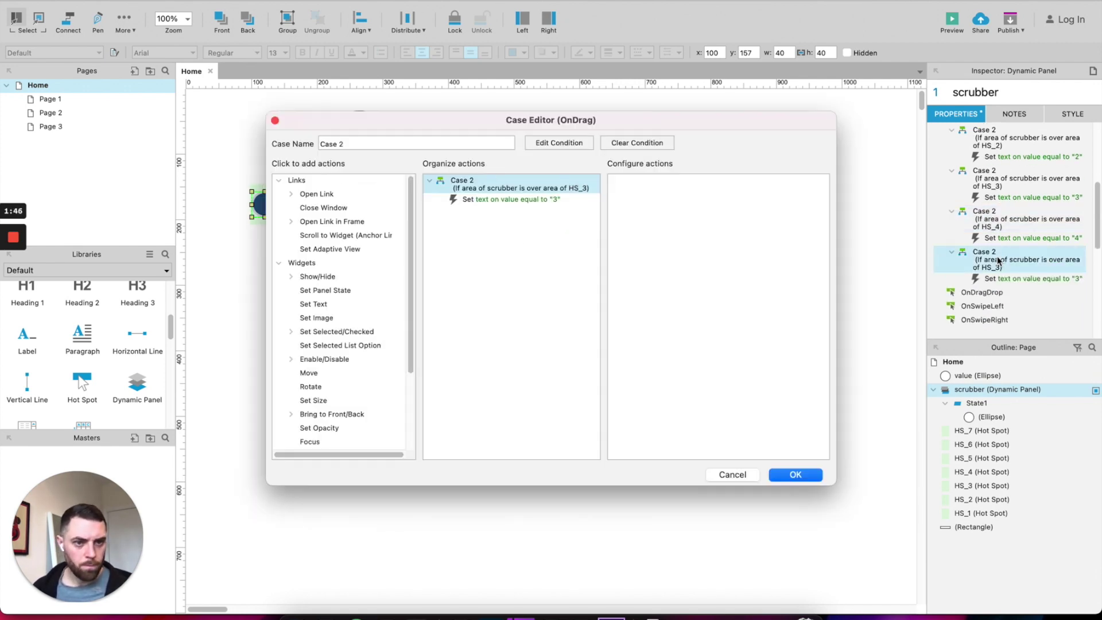
click(558, 142)
click(743, 213)
click(706, 333)
click(769, 436)
click(505, 199)
double_click(760, 431)
text(5)
click(796, 475)
Add another copy with condition HS_6 that sets the circle's text to 6
key(super+c)
key(super+v)
double_click(988, 299)
click(559, 143)
click(743, 212)
click(706, 319)
click(769, 436)
click(505, 199)
double_click(760, 431)
text(6)
click(796, 474)
Add a final copy with condition HS_7 that sets the circle's text to 7
key(super+c)
key(super+v)
double_click(987, 244)
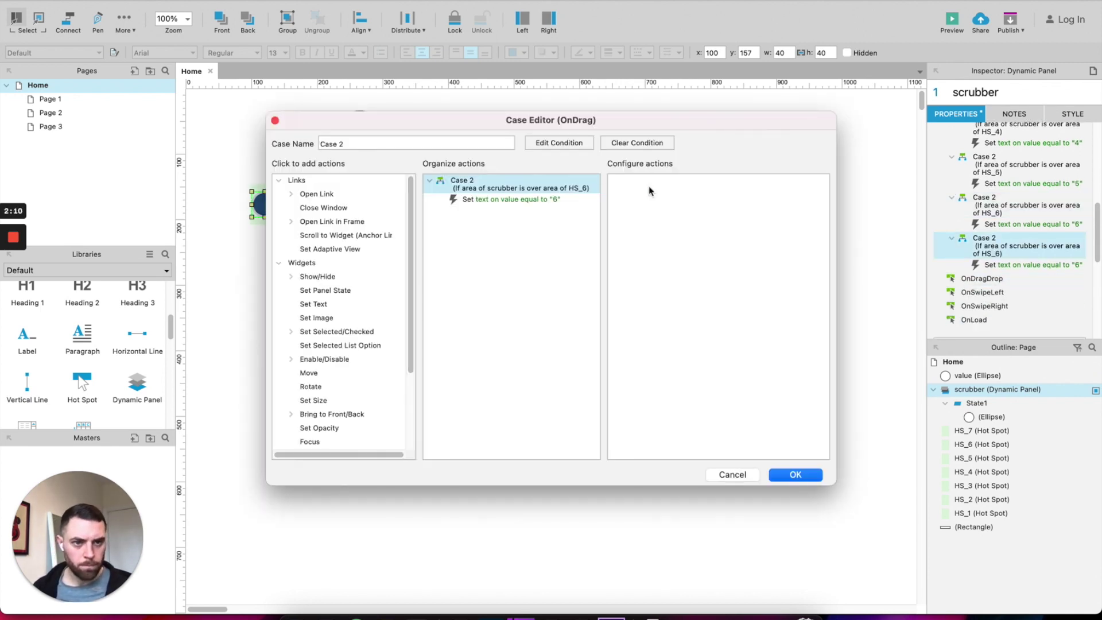
click(559, 143)
click(743, 212)
click(706, 306)
click(760, 436)
click(505, 200)
double_click(760, 431)
text(7)
click(796, 474)
Preview the prototype and drag the scrubber across all seven hotspots to test
click(547, 304)
scroll(711, 111, down, 1)
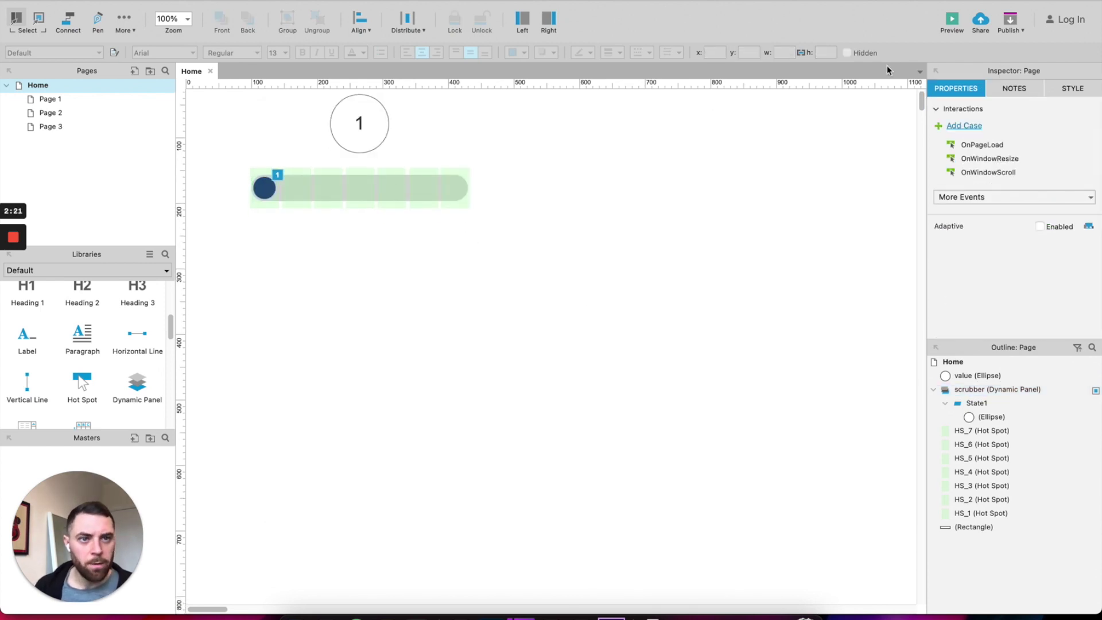
click(952, 20)
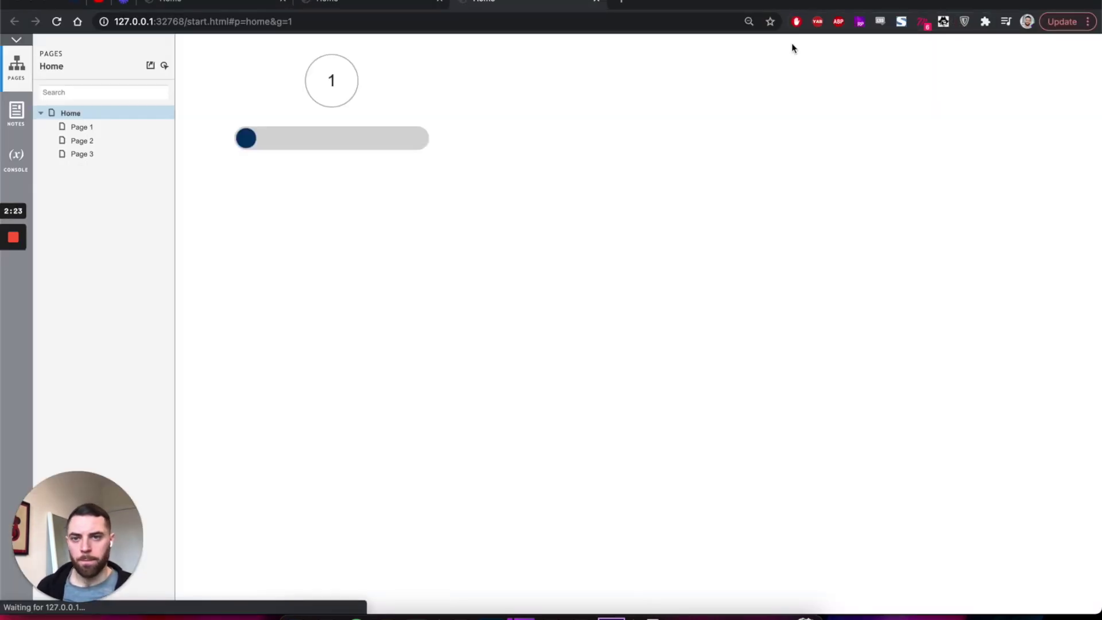
mouse_move(246, 138)
mouse_down()
mouse_move(410, 140)
mouse_move(240, 146)
mouse_up()
click(509, 613)
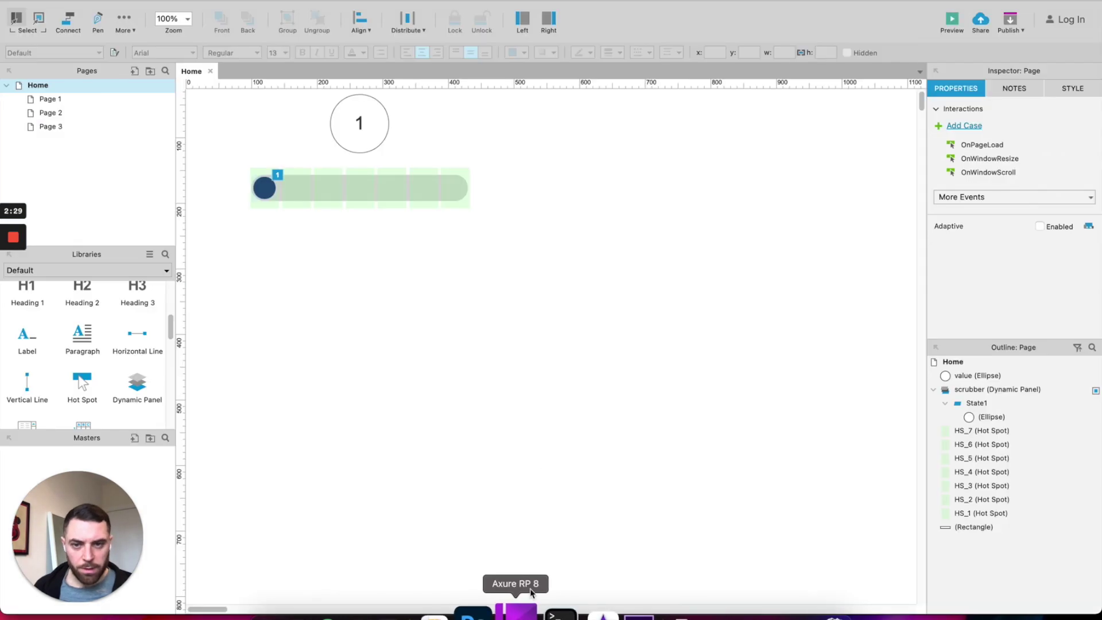